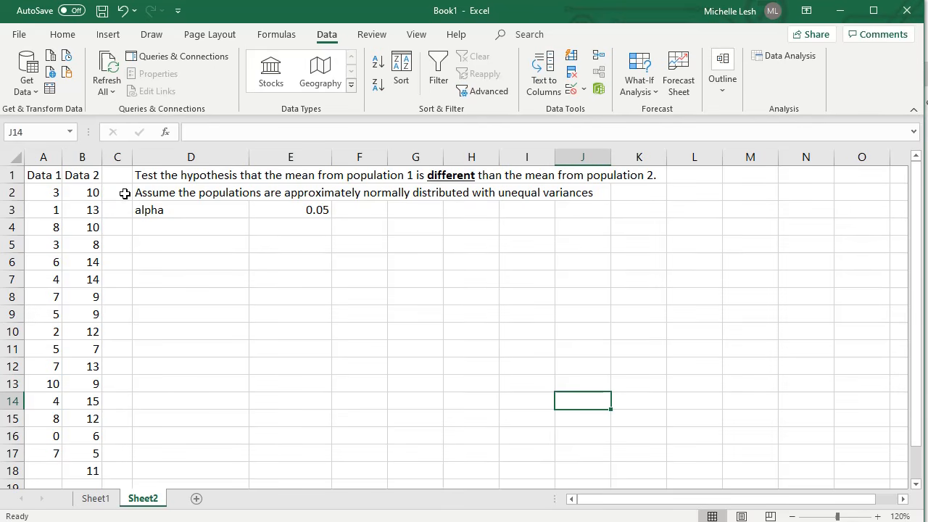
{"action": "left_click_drag", "start_coordinate": [58, 176], "coordinate": [29, 455]}
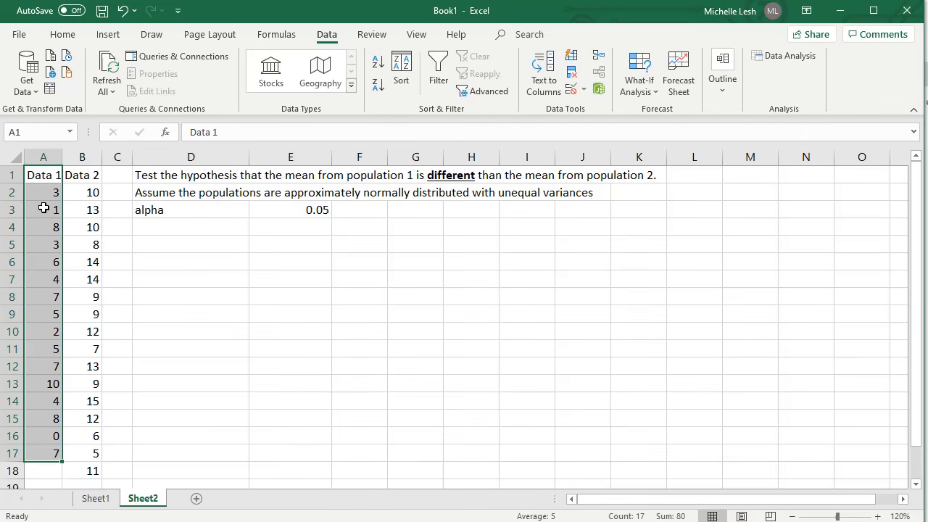
{"action": "left_click_drag", "start_coordinate": [85, 176], "coordinate": [91, 420]}
{"action": "scroll", "coordinate": [110, 418], "scroll_direction": "up", "scroll_amount": 1}
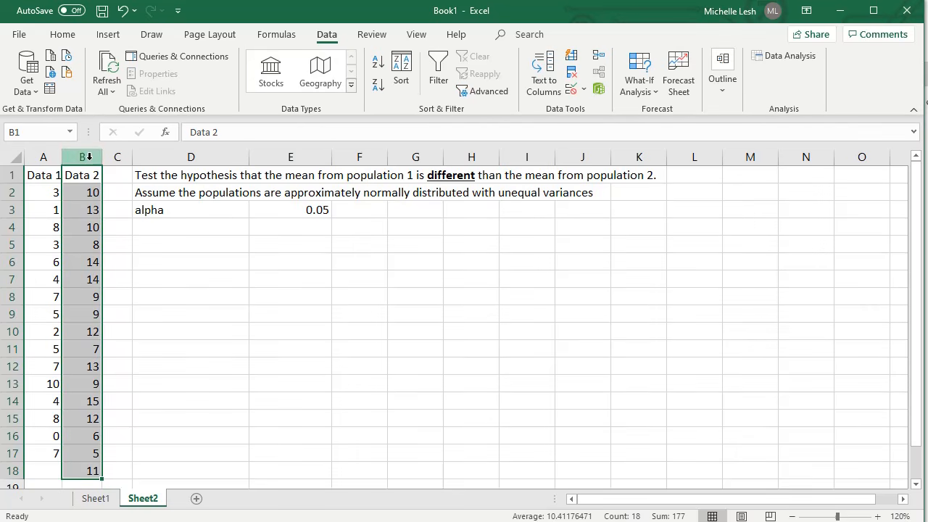
- Enter the null hypothesis "Ho: mu1 = mu2" in cell D5
{"action": "left_click", "coordinate": [158, 254]}
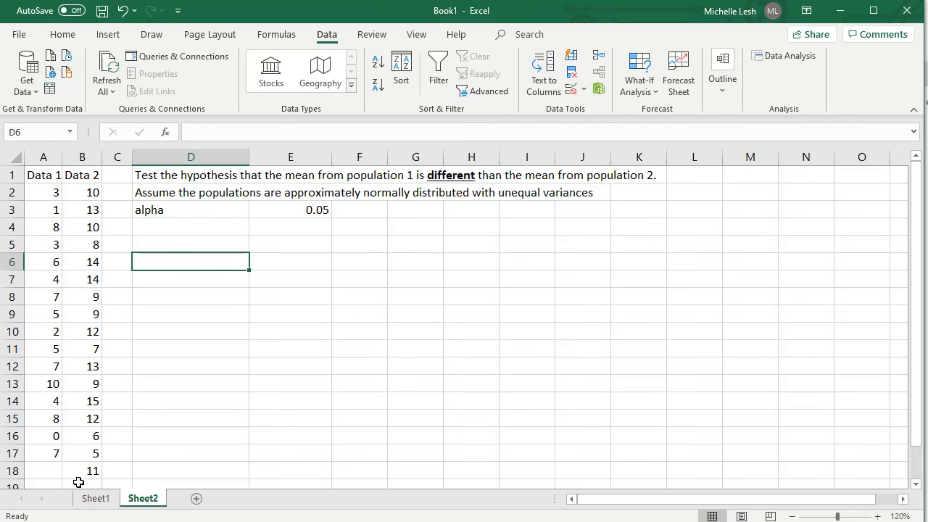
{"action": "left_click", "coordinate": [145, 247]}
{"action": "type", "text": "Ho:"}
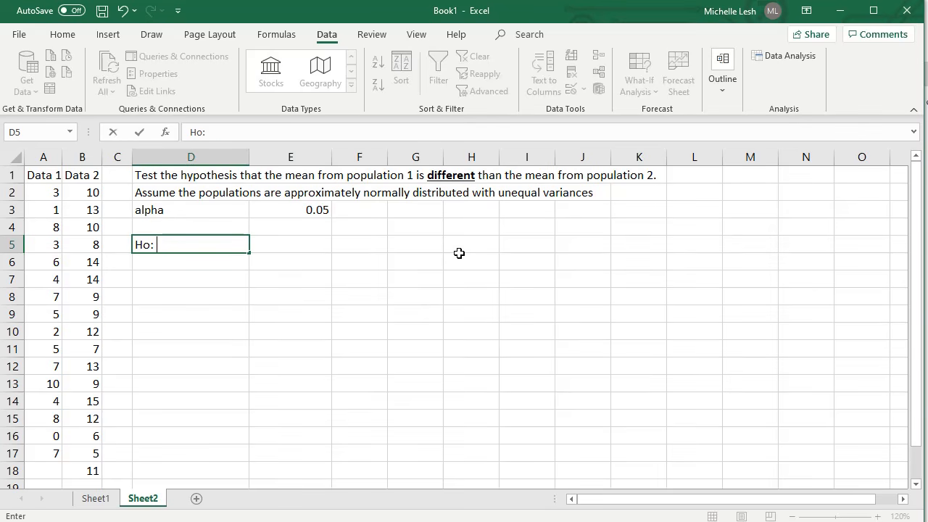
{"action": "type", "text": " mu1 = mu2"}
{"action": "key", "text": "Return"}
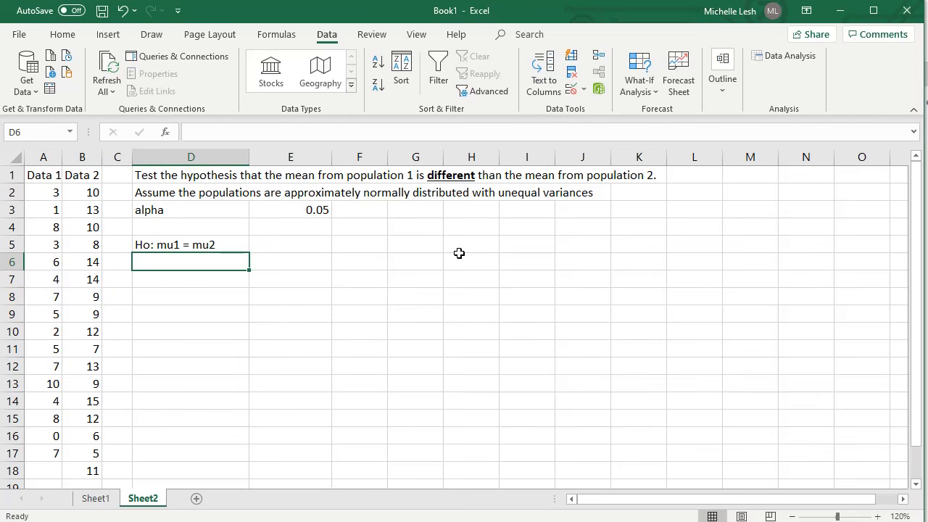
- Enter the alternative hypothesis "Ha: mu1 /= mu2" in cell D6
{"action": "type", "text": "H"}
{"action": "key", "text": "BackSpace"}
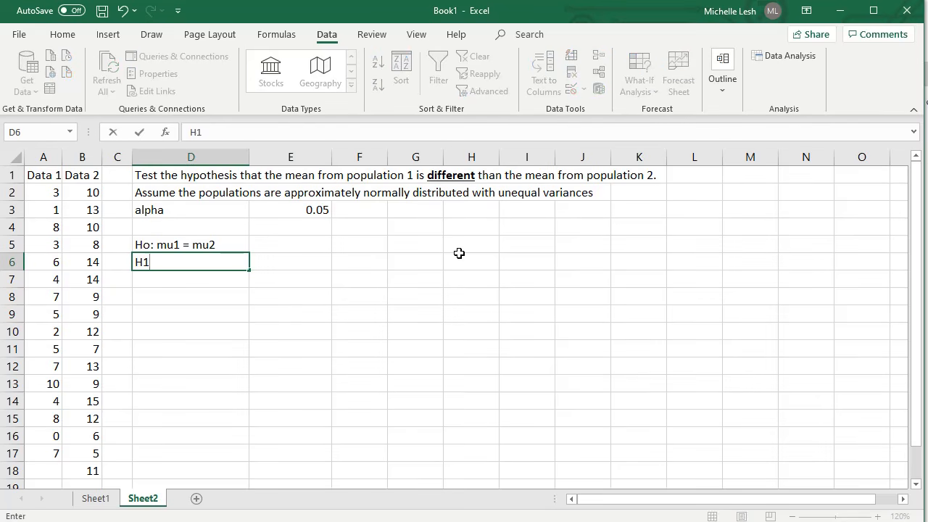
{"action": "type", "text": "a: "}
{"action": "type", "text": "my"}
{"action": "type", "text": " /= mu"}
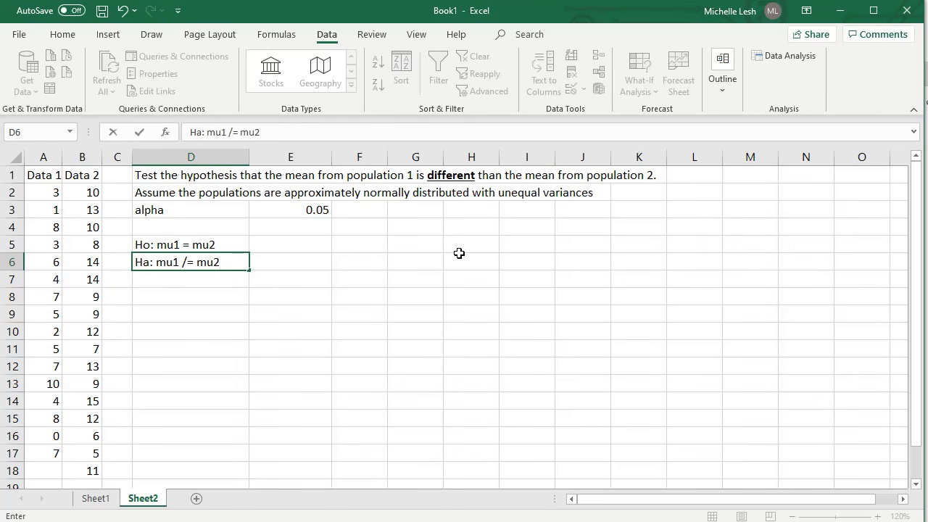
{"action": "type", "text": "2"}
{"action": "key", "text": "Return"}
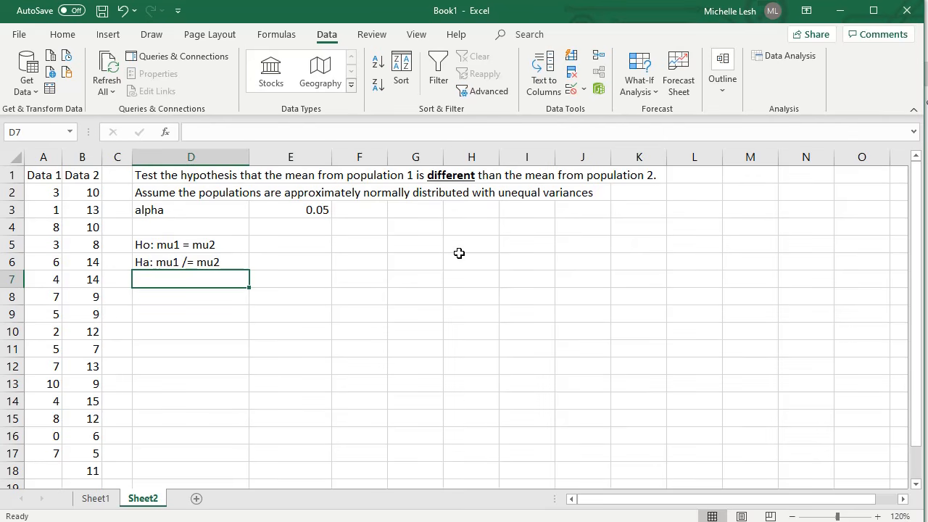
- Replace the "/=" in cell D6 with the not-equal-to symbol ≠ so it reads "Ha: mu1 ≠ mu2"
{"action": "left_click", "coordinate": [210, 261]}
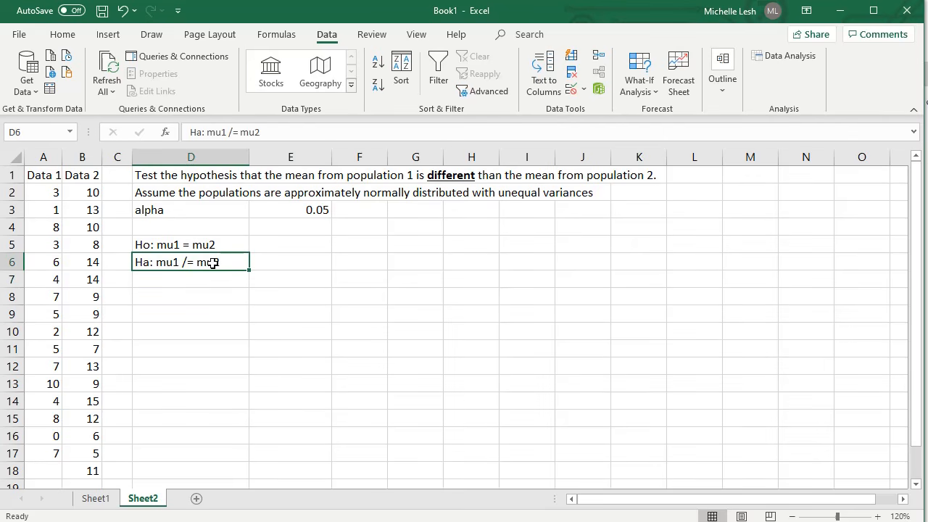
{"action": "left_click", "coordinate": [62, 34]}
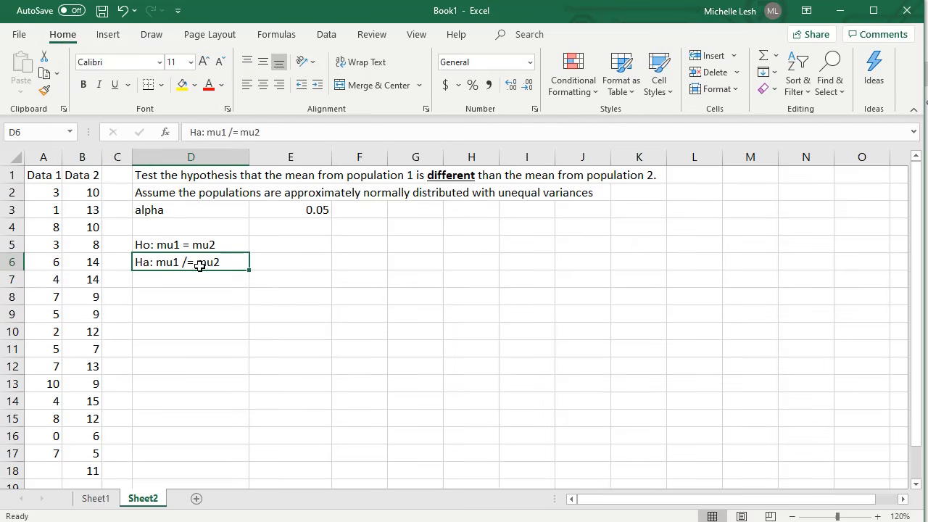
{"action": "left_click", "coordinate": [109, 35]}
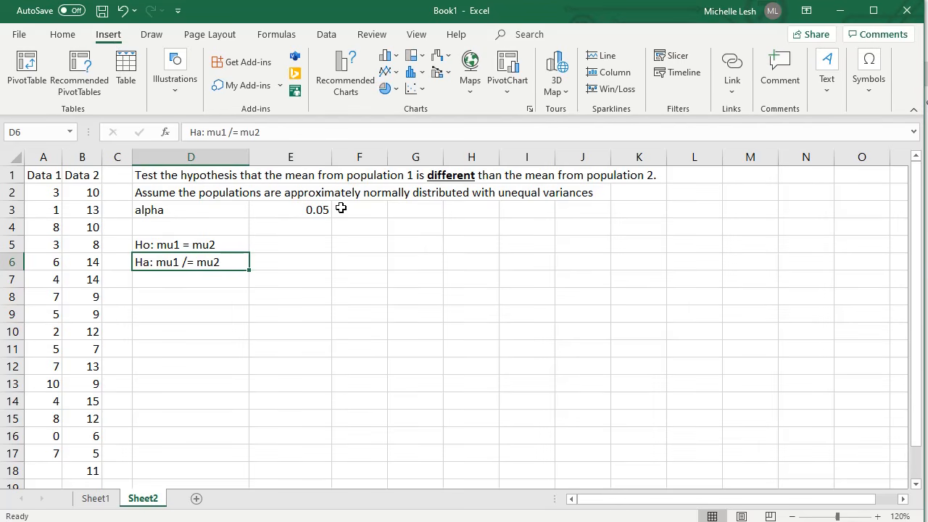
{"action": "double_click", "coordinate": [186, 263]}
{"action": "left_click_drag", "start_coordinate": [195, 262], "coordinate": [182, 262]}
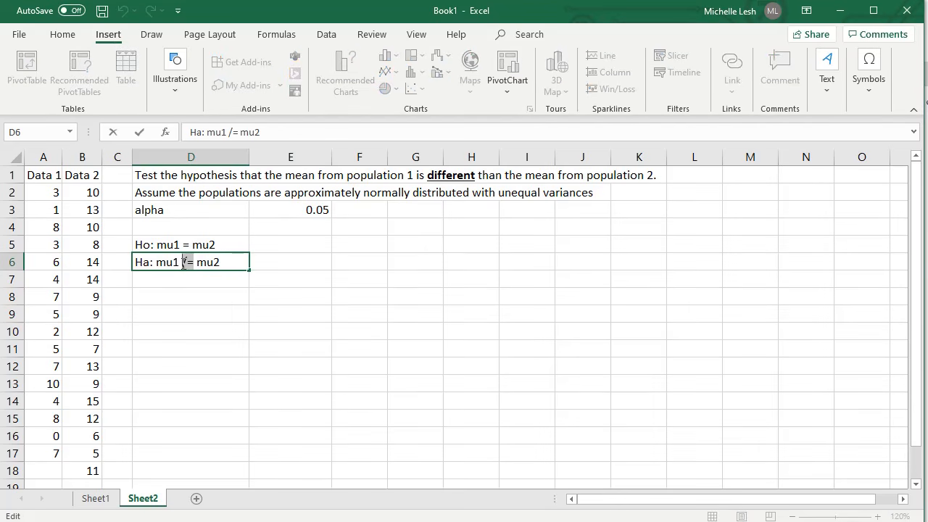
{"action": "key", "text": "Delete"}
{"action": "left_click", "coordinate": [869, 76]}
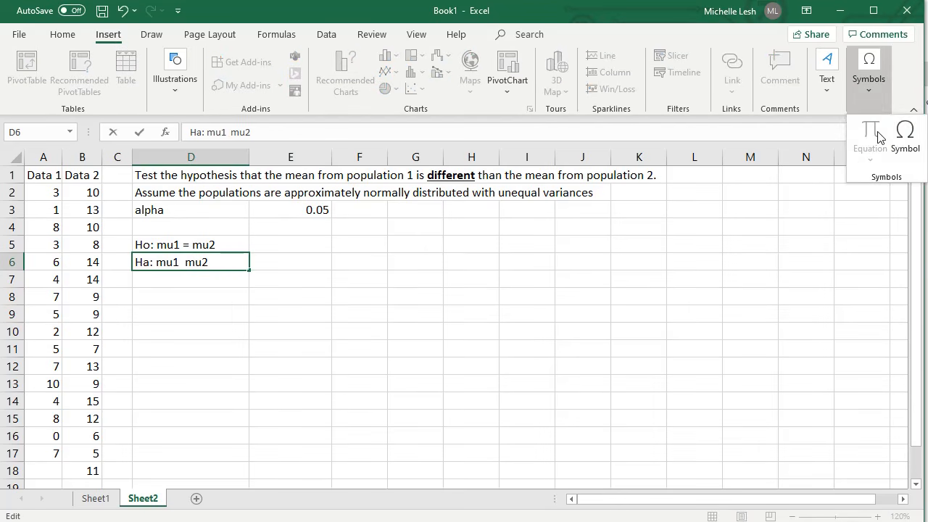
{"action": "left_click", "coordinate": [905, 165]}
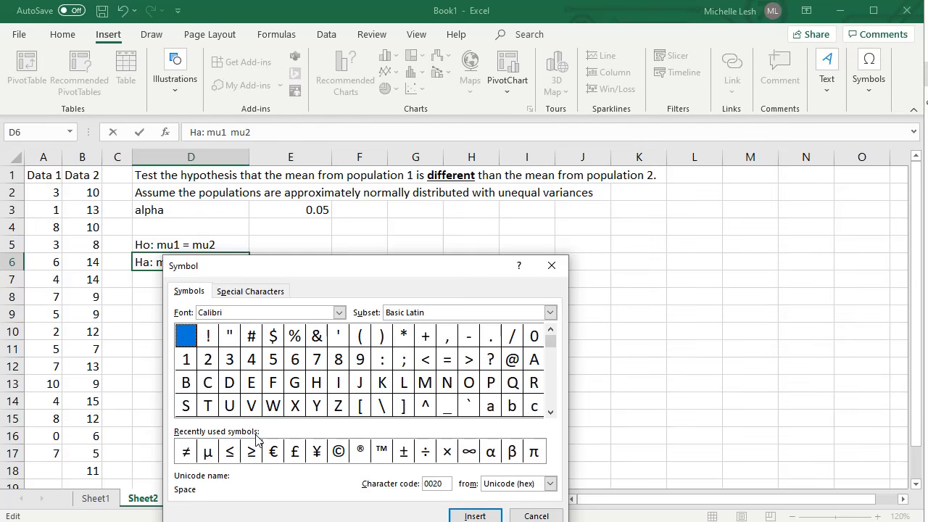
{"action": "left_click", "coordinate": [186, 452]}
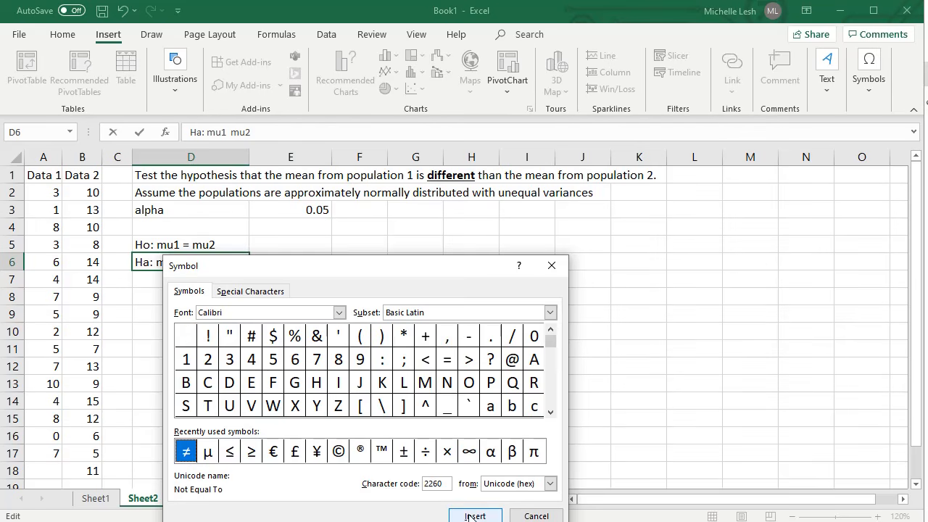
{"action": "left_click", "coordinate": [475, 516]}
{"action": "left_click", "coordinate": [535, 516]}
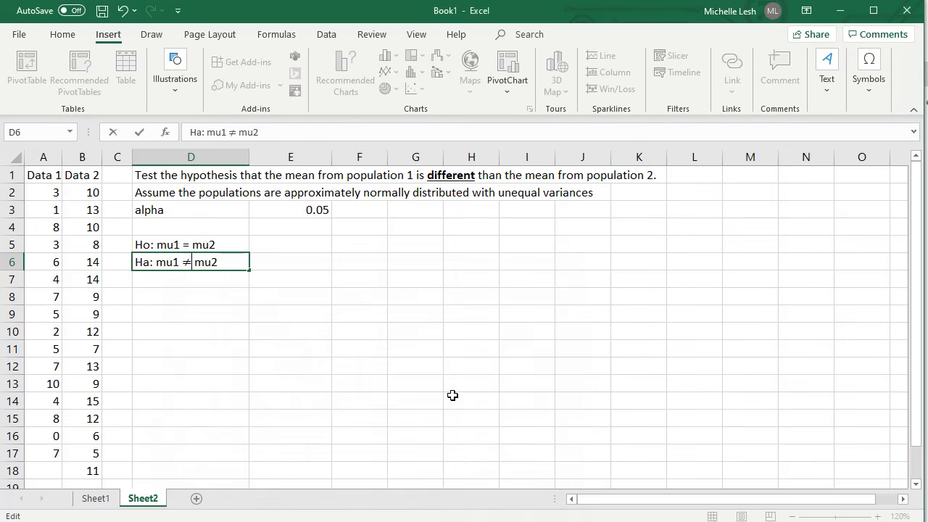
{"action": "left_click", "coordinate": [331, 336]}
{"action": "left_click", "coordinate": [192, 265]}
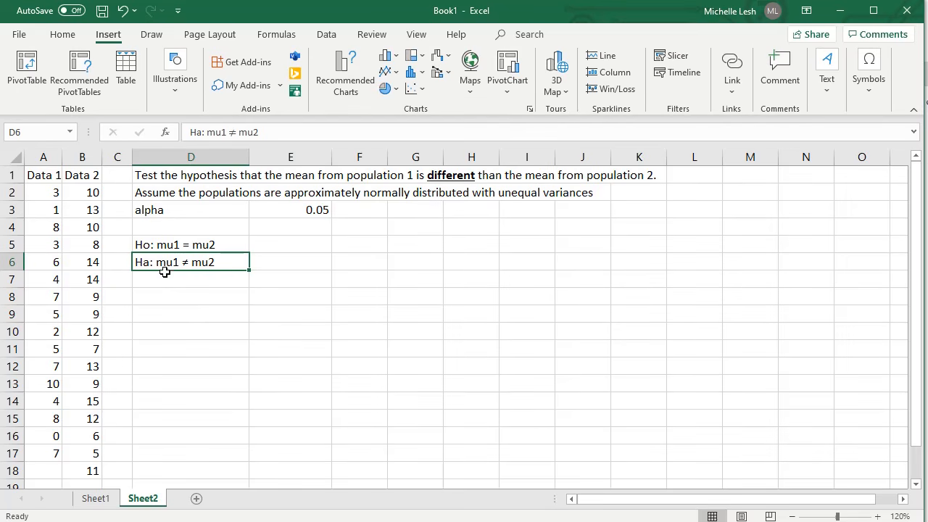
- Select cell D8 and open the Data Analysis tool list at the t-test entries
{"action": "left_click", "coordinate": [176, 315]}
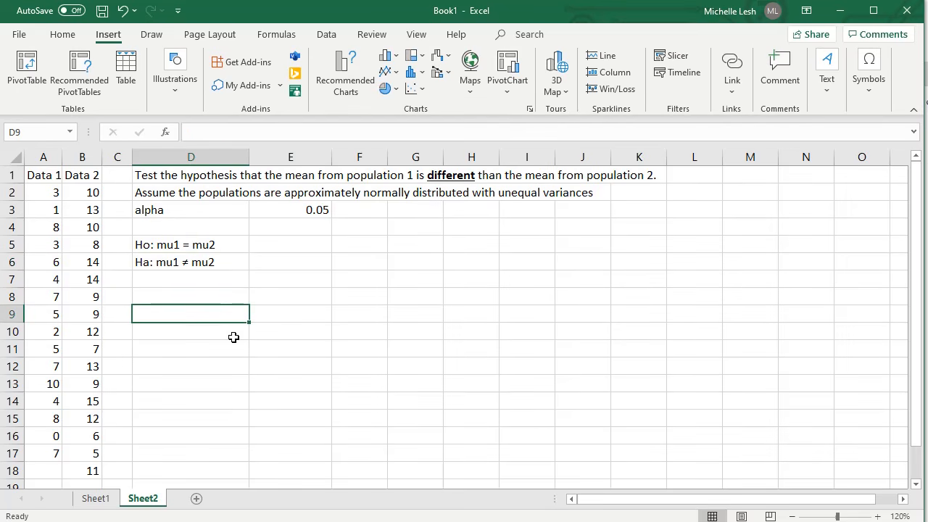
{"action": "left_click", "coordinate": [176, 294]}
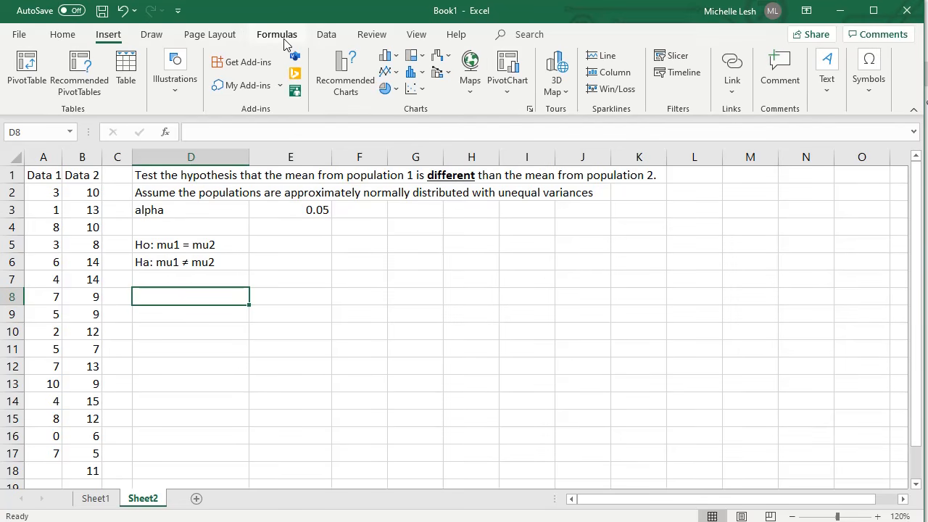
{"action": "left_click", "coordinate": [325, 35]}
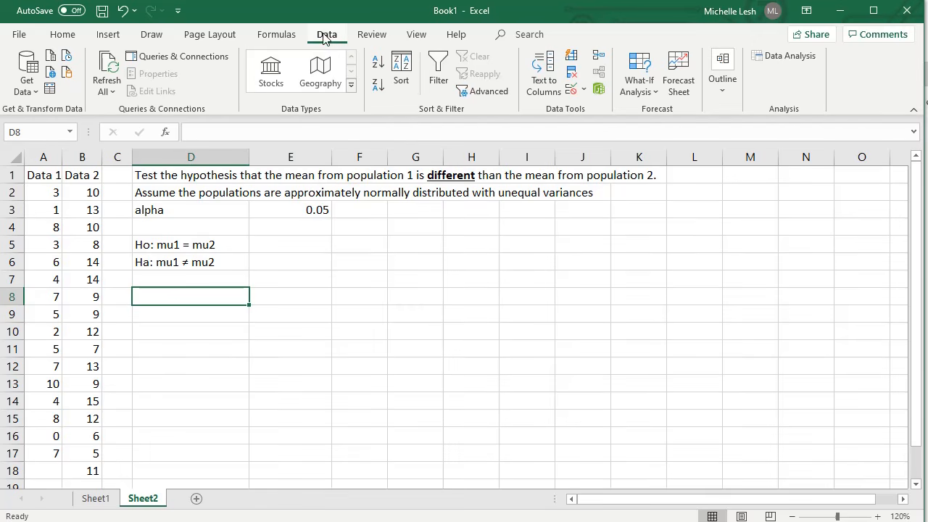
{"action": "left_click", "coordinate": [790, 56]}
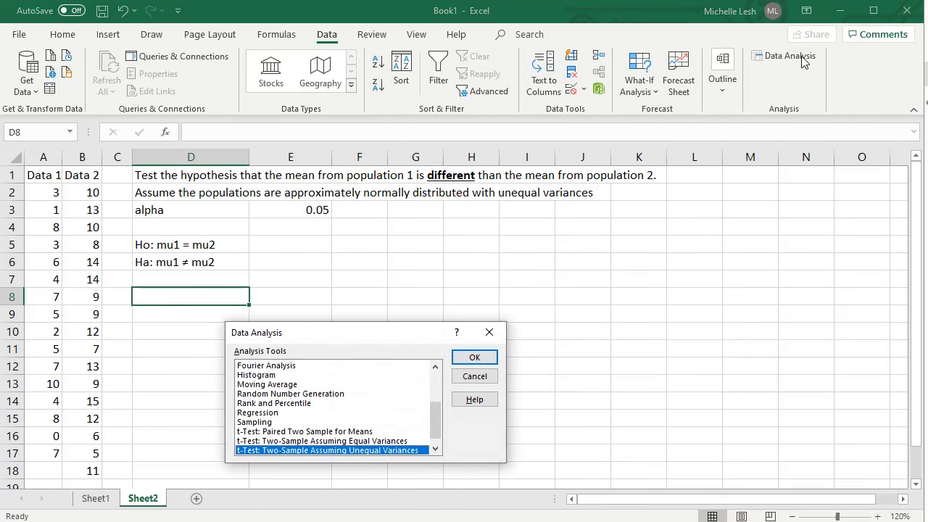
{"action": "scroll", "coordinate": [339, 428], "scroll_direction": "down", "scroll_amount": 1}
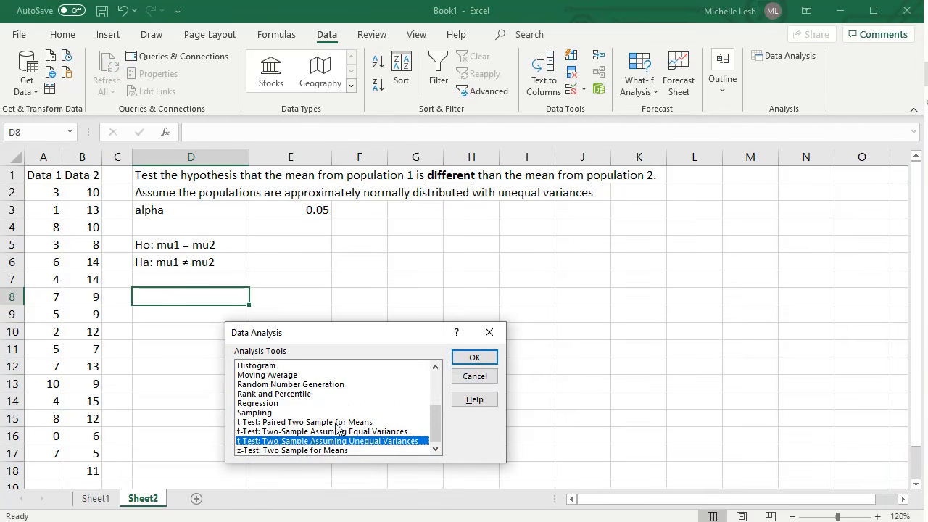
- Compare the paired, equal-variances and unequal-variances t-test options among the analysis tools
{"action": "left_click", "coordinate": [291, 429]}
{"action": "left_click", "coordinate": [292, 416]}
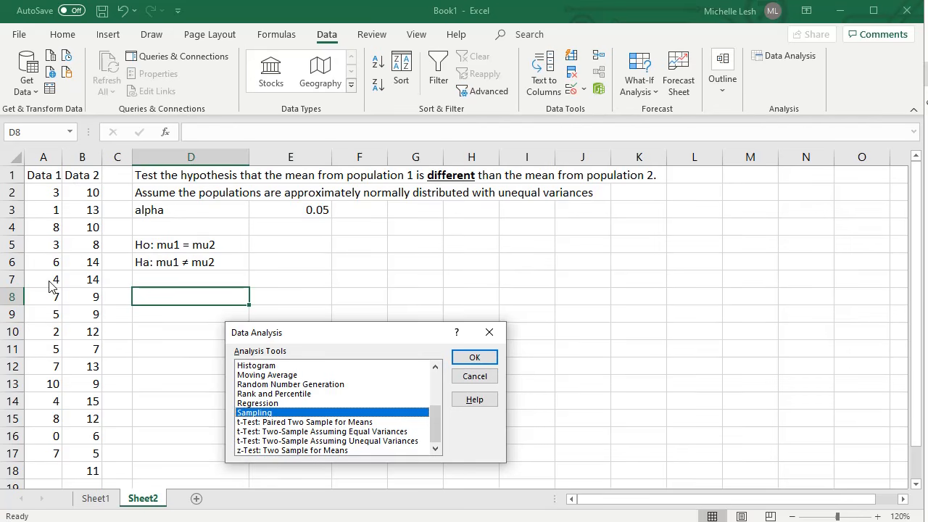
{"action": "left_click", "coordinate": [359, 425]}
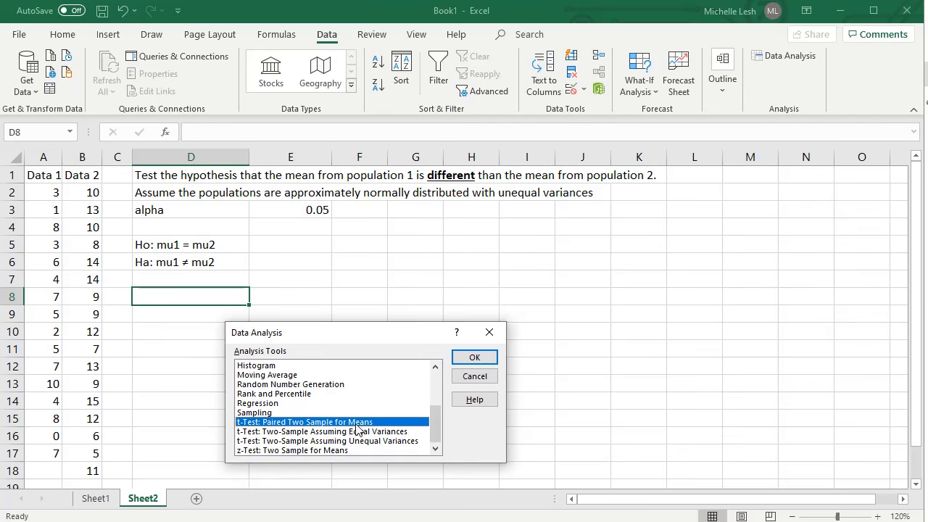
{"action": "left_click", "coordinate": [354, 433]}
{"action": "left_click", "coordinate": [355, 441]}
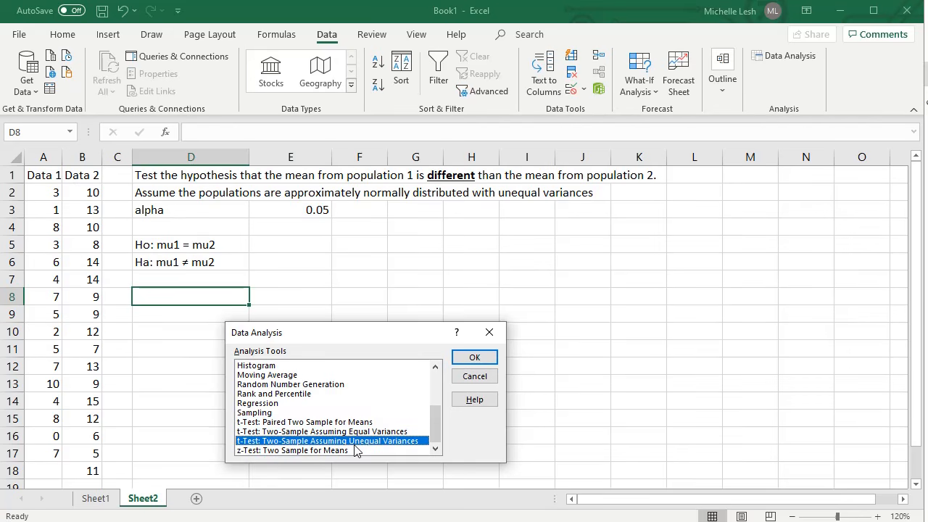
{"action": "left_click", "coordinate": [282, 424]}
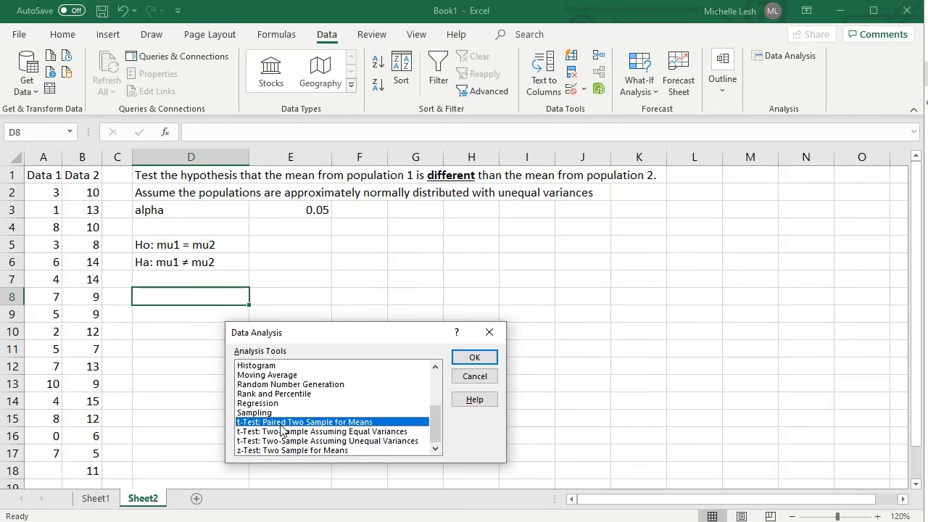
{"action": "left_click", "coordinate": [334, 441]}
{"action": "left_click", "coordinate": [335, 431]}
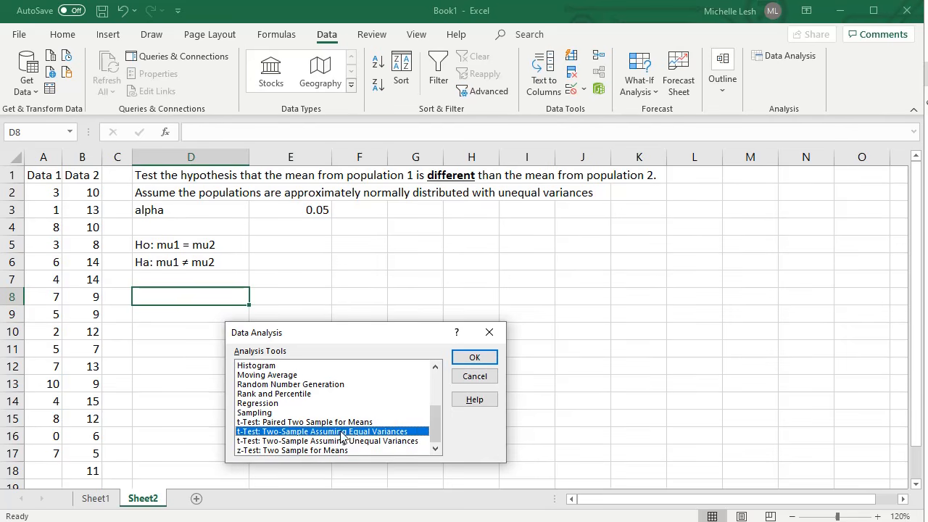
{"action": "left_click", "coordinate": [358, 441]}
{"action": "left_click", "coordinate": [358, 433]}
- Start the t-Test: Two-Sample Assuming Unequal Variances with A1:A17 as the variable 1 range and B1:B18 as the variable 2 range
{"action": "left_click", "coordinate": [317, 441]}
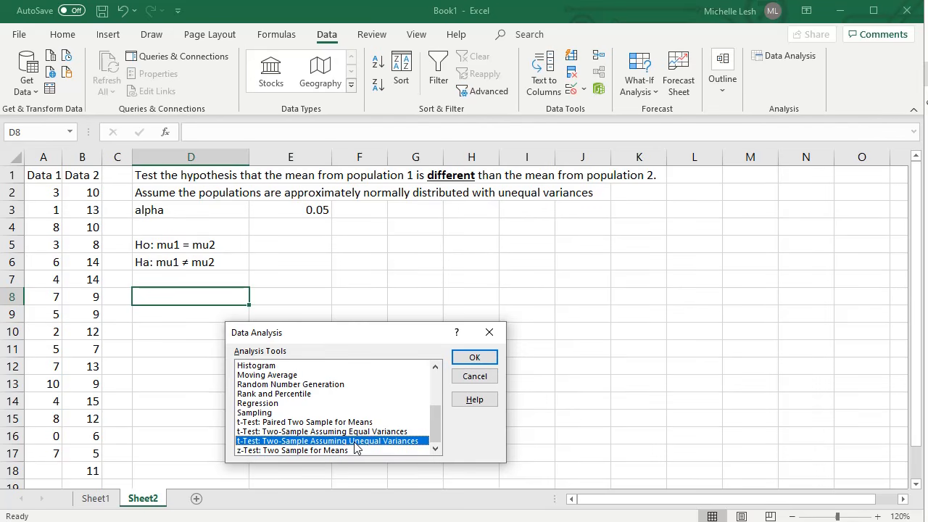
{"action": "left_click", "coordinate": [472, 358]}
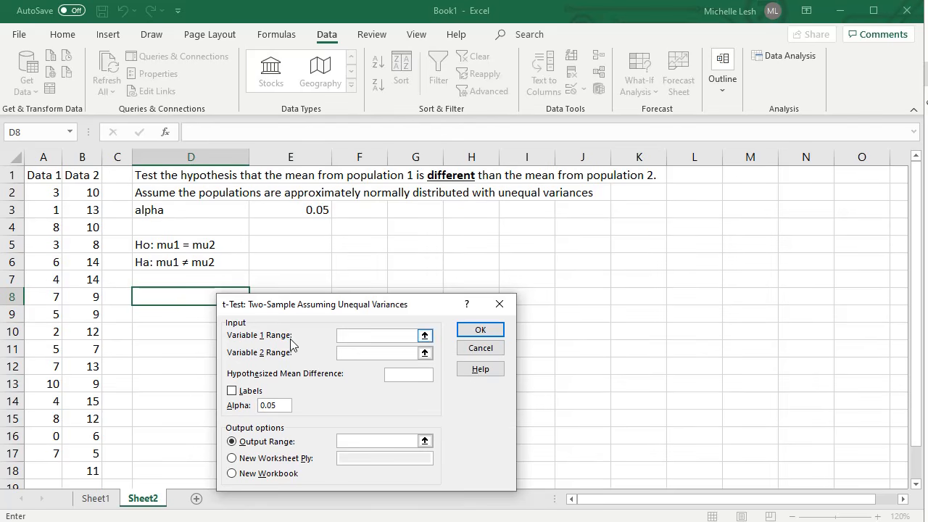
{"action": "left_click", "coordinate": [39, 176]}
{"action": "left_click_drag", "start_coordinate": [39, 175], "coordinate": [57, 453]}
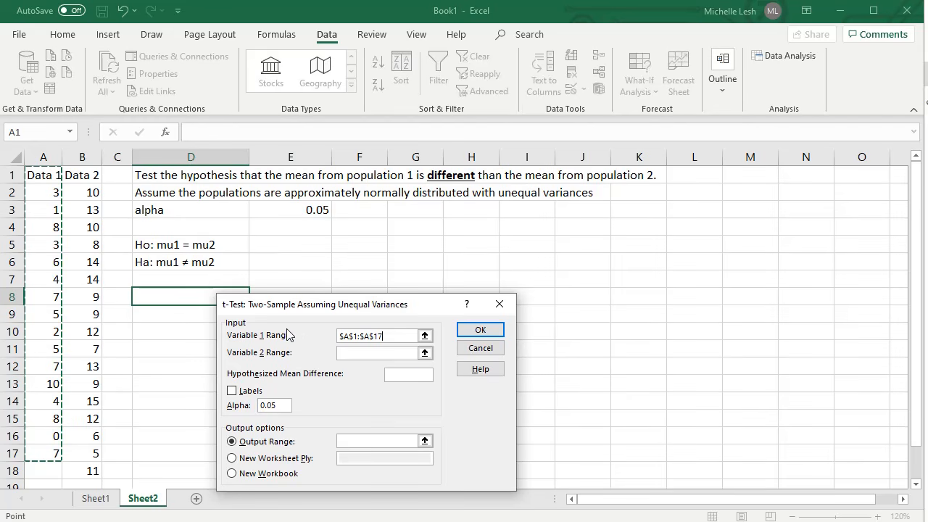
{"action": "left_click", "coordinate": [365, 354]}
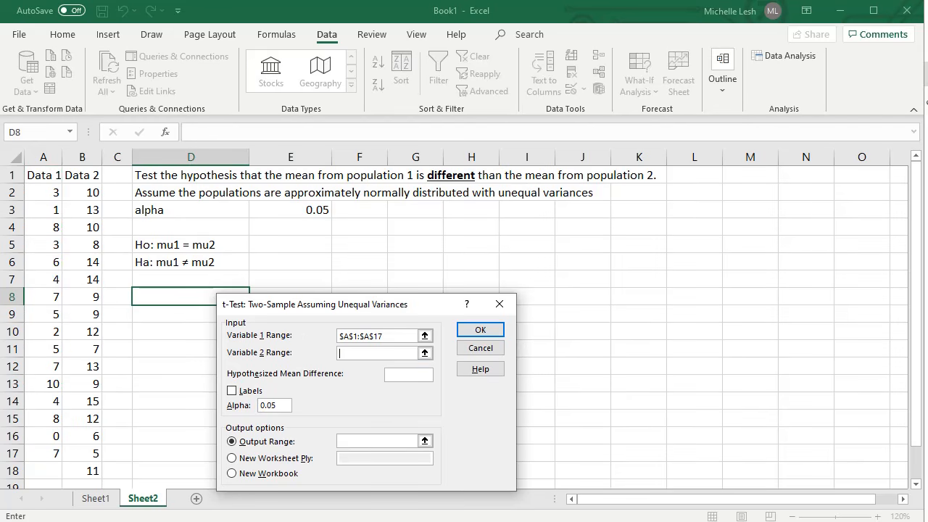
{"action": "left_click", "coordinate": [81, 175]}
{"action": "left_click_drag", "start_coordinate": [80, 175], "coordinate": [79, 473]}
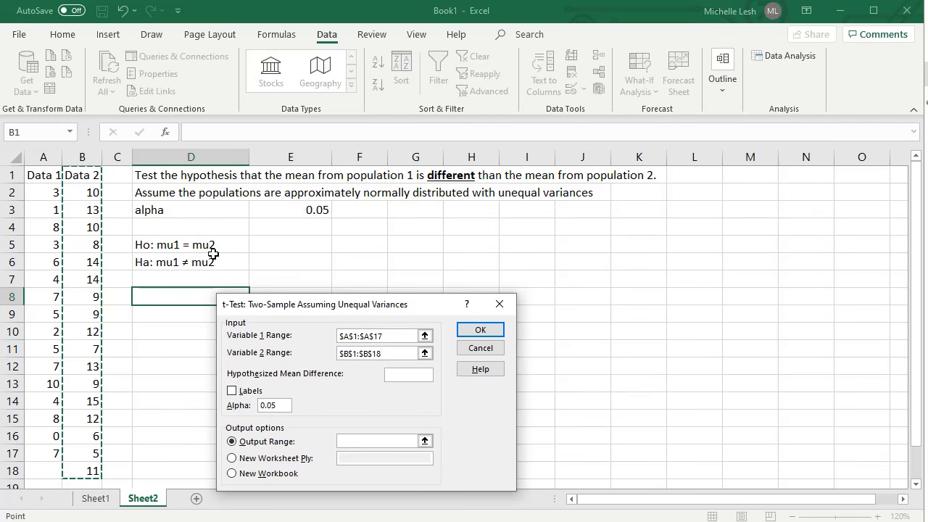
- Set the hypothesized mean difference to 0, treat the first row as labels, and run the t-test with output at D8
{"action": "left_click", "coordinate": [399, 375]}
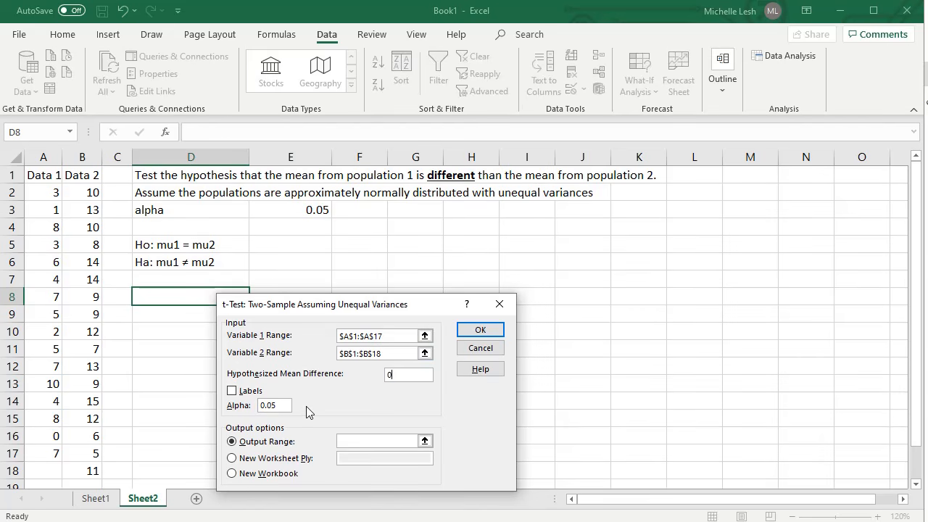
{"action": "left_click", "coordinate": [232, 392]}
{"action": "left_click", "coordinate": [352, 441]}
{"action": "left_click_drag", "start_coordinate": [366, 304], "coordinate": [491, 303]}
{"action": "left_click", "coordinate": [185, 297]}
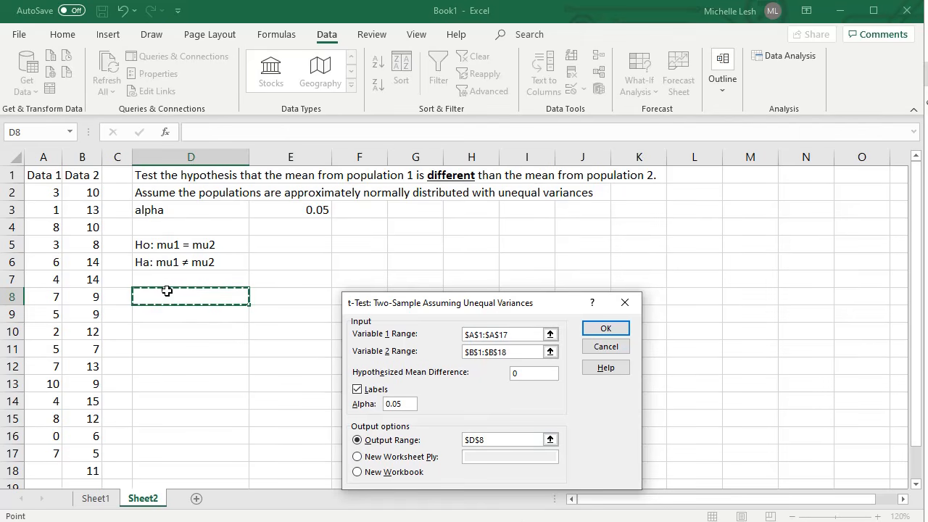
{"action": "left_click", "coordinate": [607, 328]}
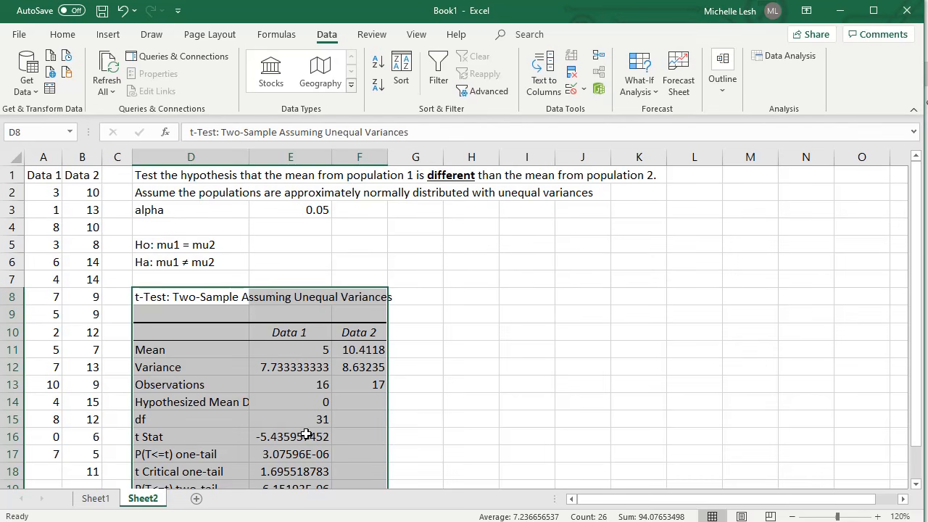
- Highlight the P(T<=t) two-tail label and its value in D19:E19 with a yellow fill
{"action": "left_click", "coordinate": [174, 263]}
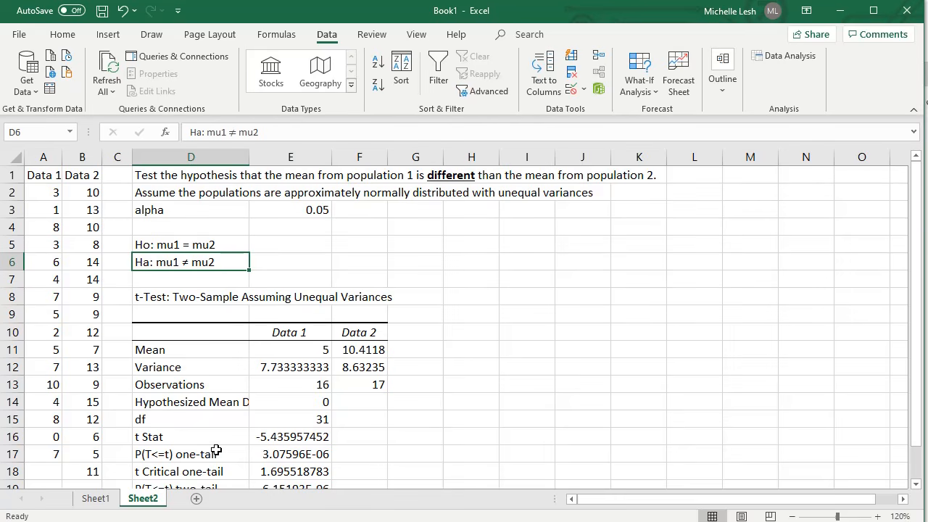
{"action": "scroll", "coordinate": [180, 472], "scroll_direction": "down", "scroll_amount": 1}
{"action": "left_click_drag", "start_coordinate": [214, 439], "coordinate": [317, 437]}
{"action": "left_click", "coordinate": [62, 34]}
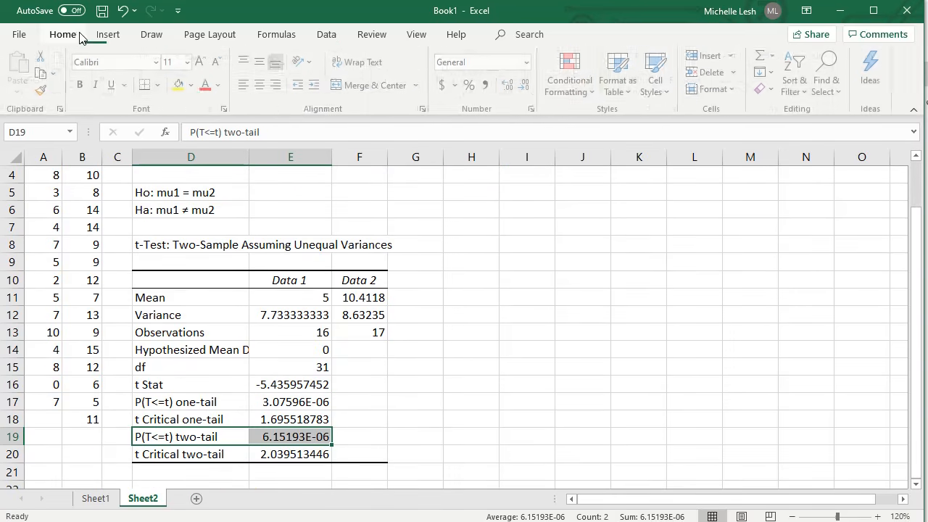
{"action": "left_click", "coordinate": [182, 84]}
{"action": "left_click", "coordinate": [552, 421]}
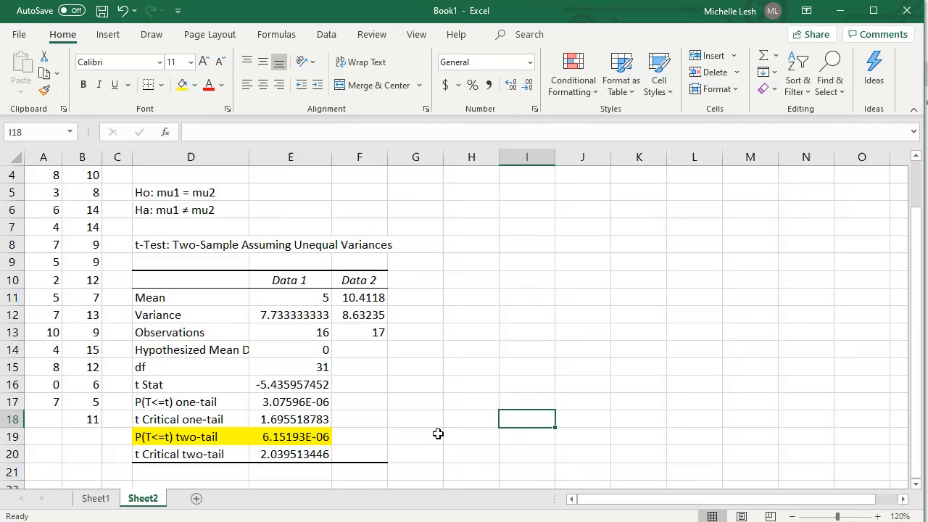
- Compare the Data 1 and Data 2 sample means in the t-test output
{"action": "left_click", "coordinate": [345, 437]}
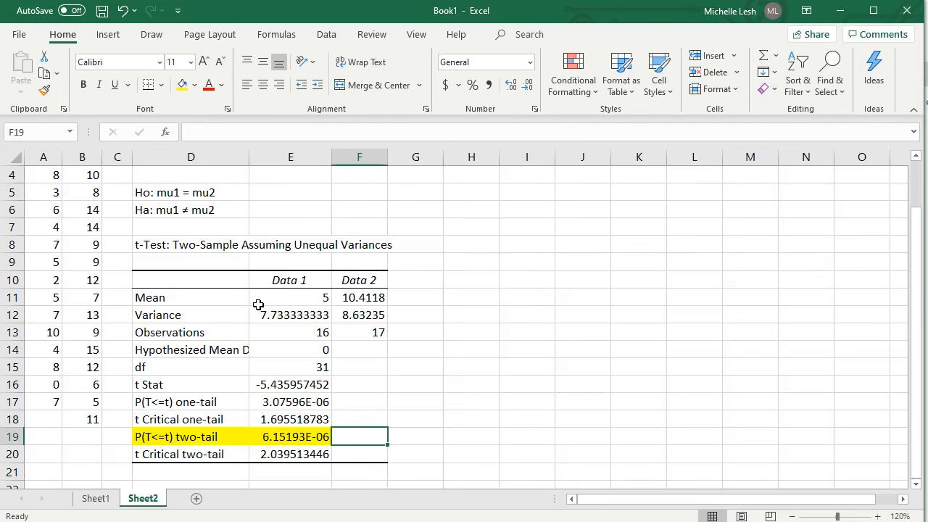
{"action": "left_click", "coordinate": [304, 301]}
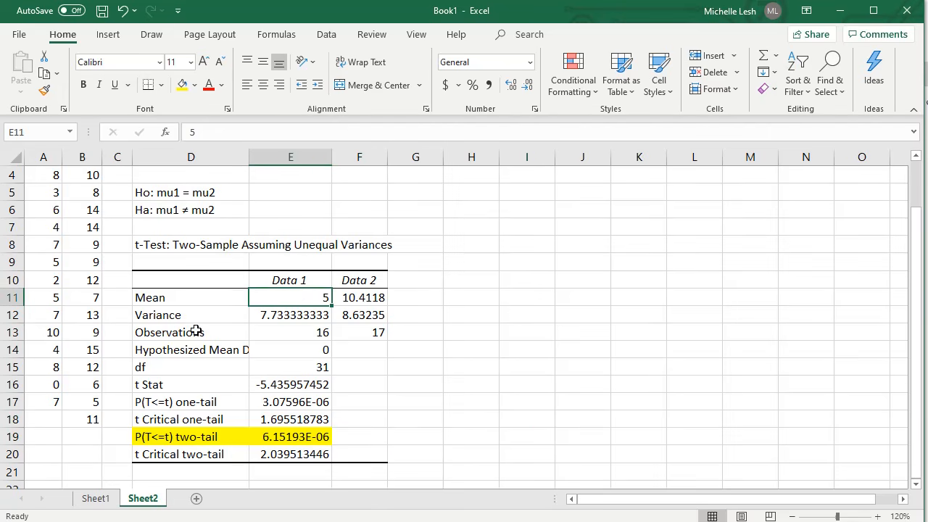
{"action": "left_click", "coordinate": [370, 297]}
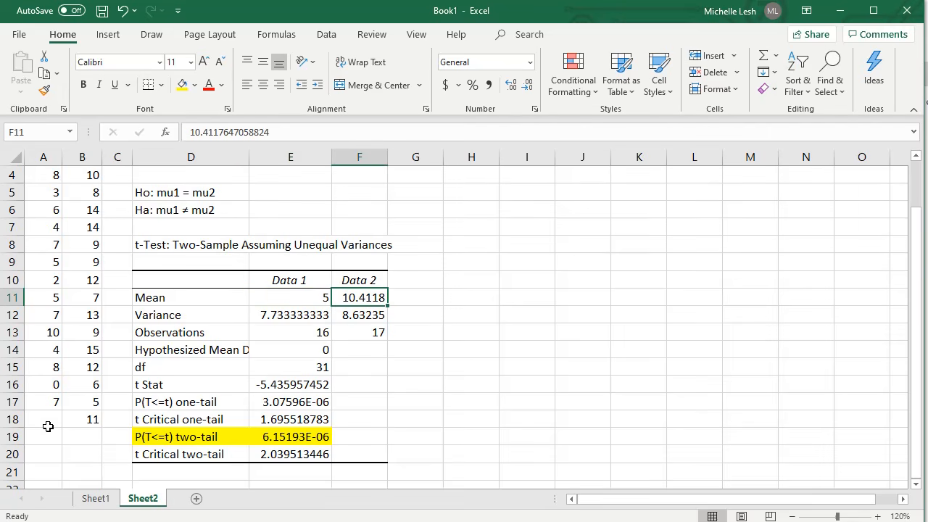
{"action": "left_click", "coordinate": [274, 319]}
{"action": "left_click_drag", "start_coordinate": [325, 297], "coordinate": [366, 297]}
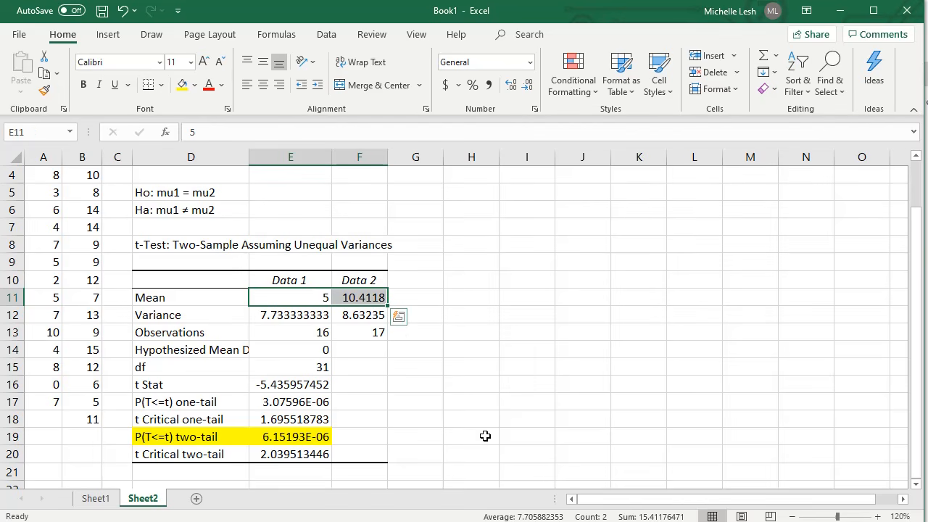
- Write the two-tail p-value in decimal form as 0.000006159 in cell F19
{"action": "left_click", "coordinate": [303, 438]}
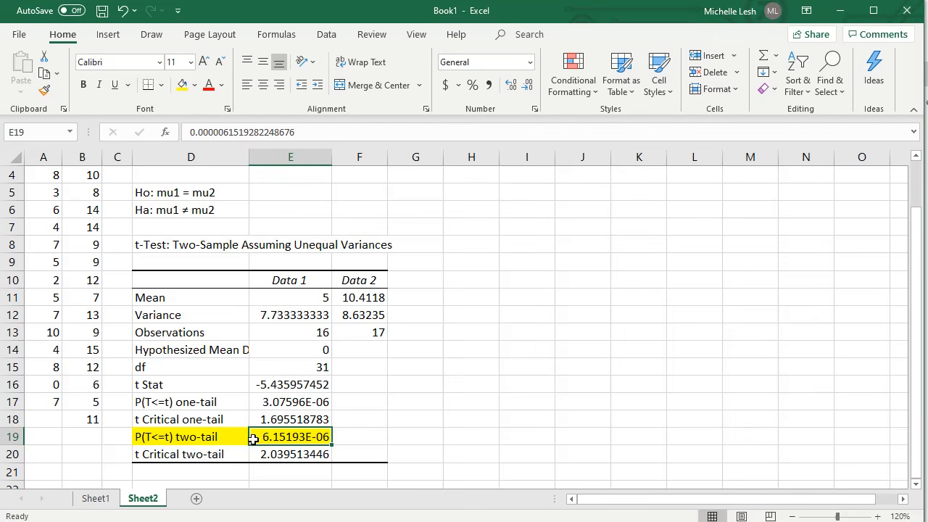
{"action": "left_click", "coordinate": [366, 439]}
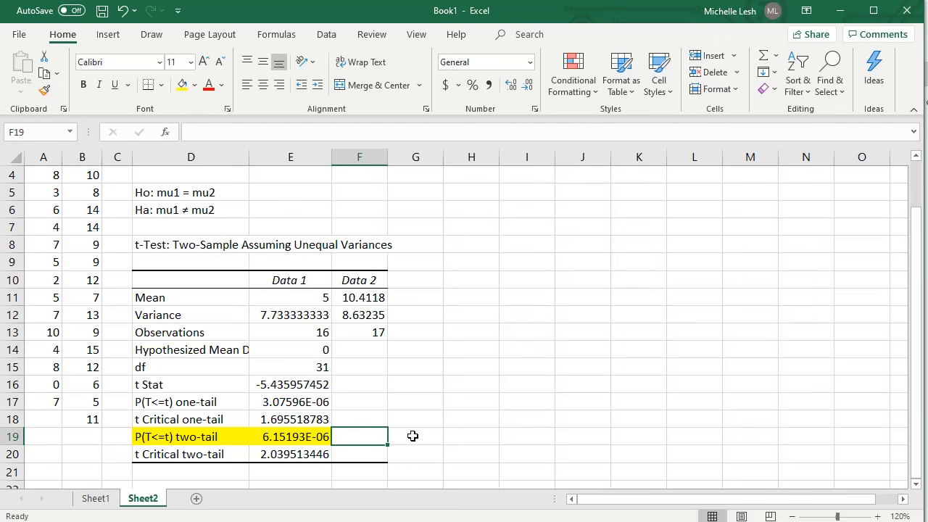
{"action": "type", "text": "0.000006"}
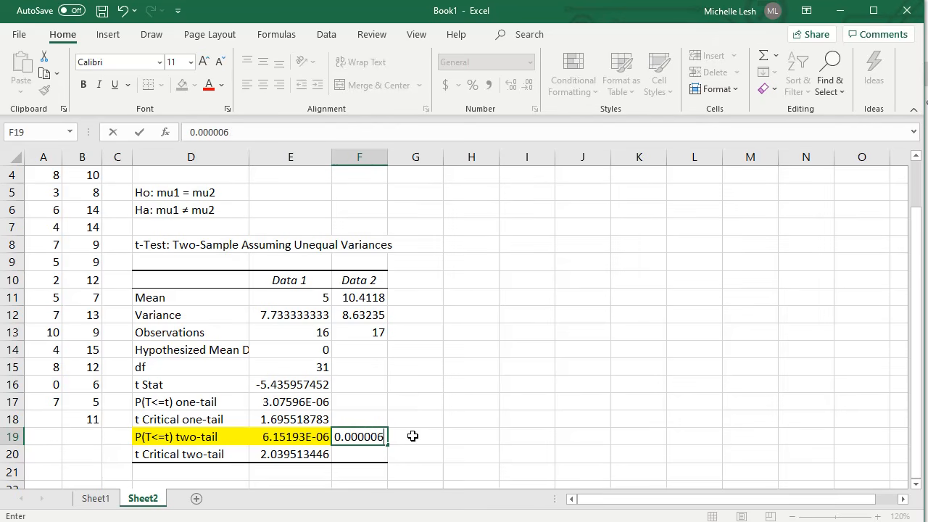
{"action": "type", "text": "159"}
{"action": "key", "text": "Return"}
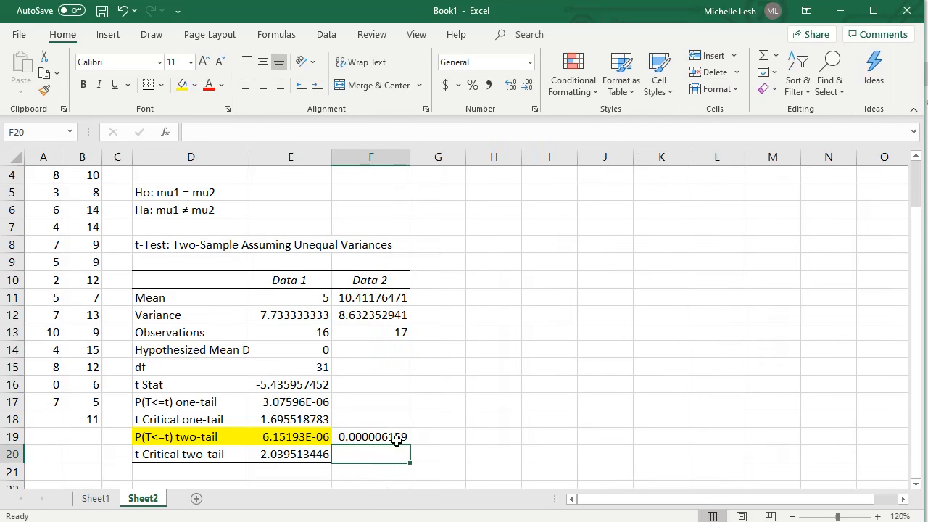
- Inspect the full decimal value of the two-tail p-value in E19 and clear the decimal copy from F19
{"action": "left_click", "coordinate": [324, 437]}
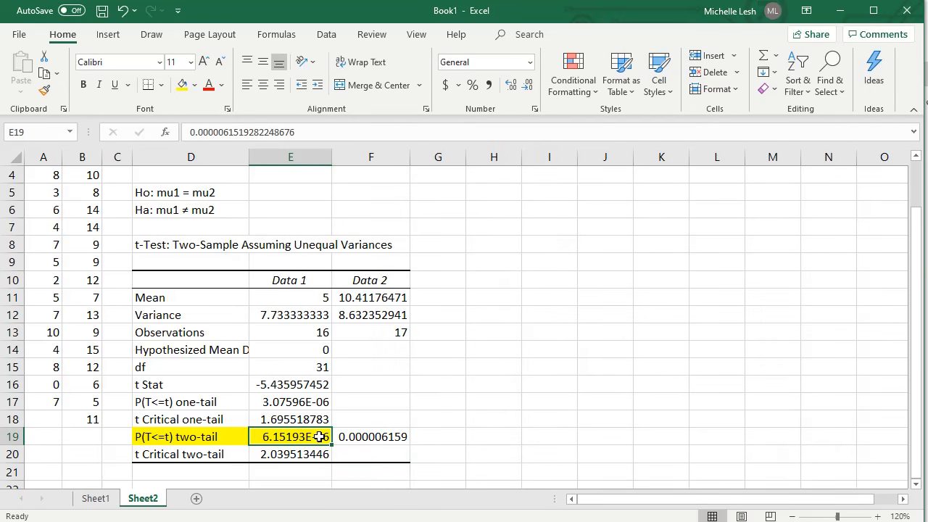
{"action": "left_click_drag", "start_coordinate": [197, 132], "coordinate": [301, 131]}
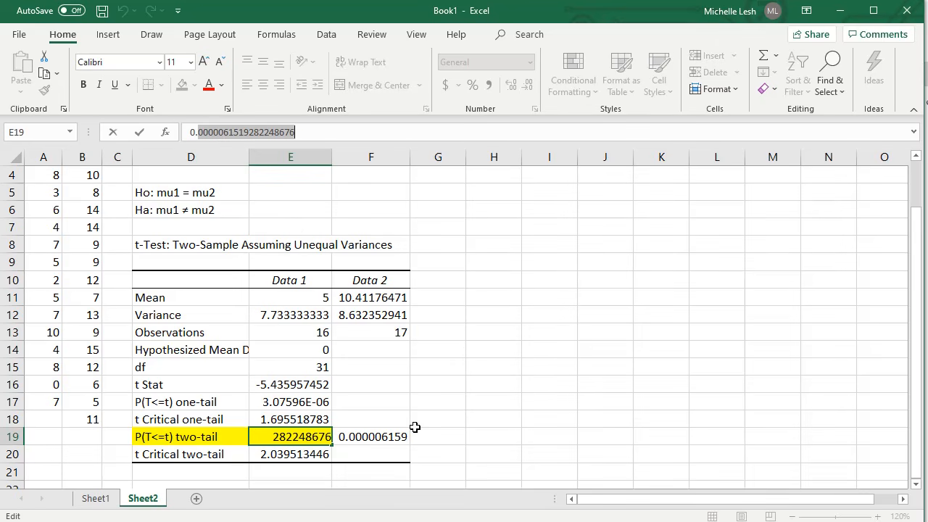
{"action": "left_click", "coordinate": [368, 365]}
{"action": "left_click", "coordinate": [397, 432]}
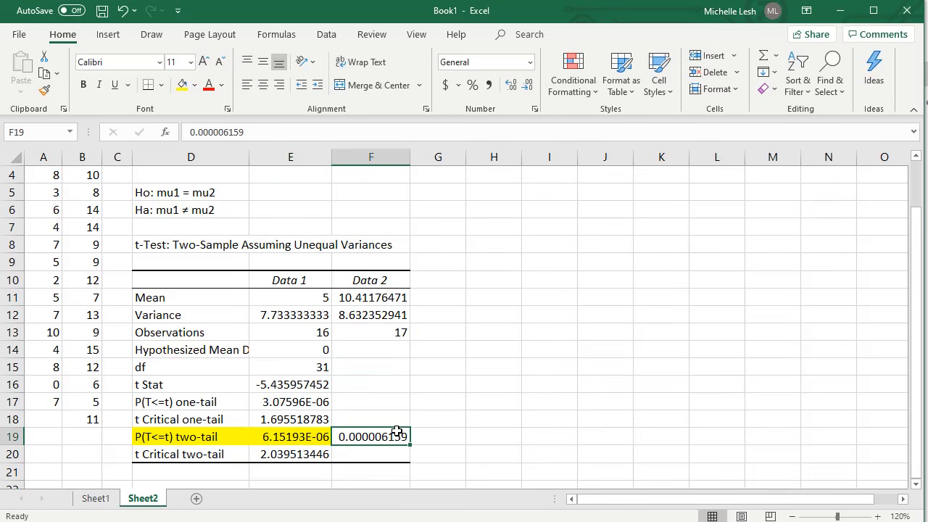
{"action": "key", "text": "Delete"}
- Compare the two-tail p-value in E19 with the alpha value in E3
{"action": "left_click", "coordinate": [309, 439]}
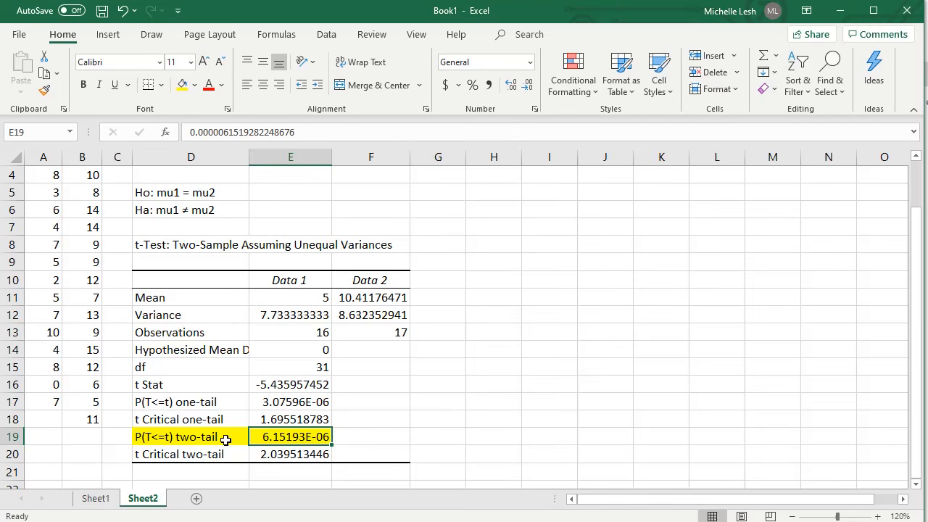
{"action": "scroll", "coordinate": [312, 365], "scroll_direction": "up", "scroll_amount": 1}
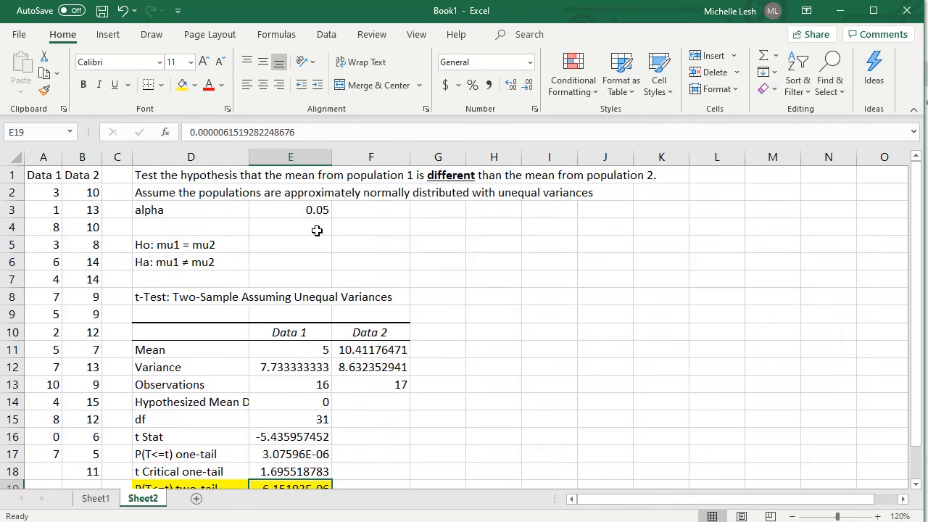
{"action": "left_click", "coordinate": [310, 211]}
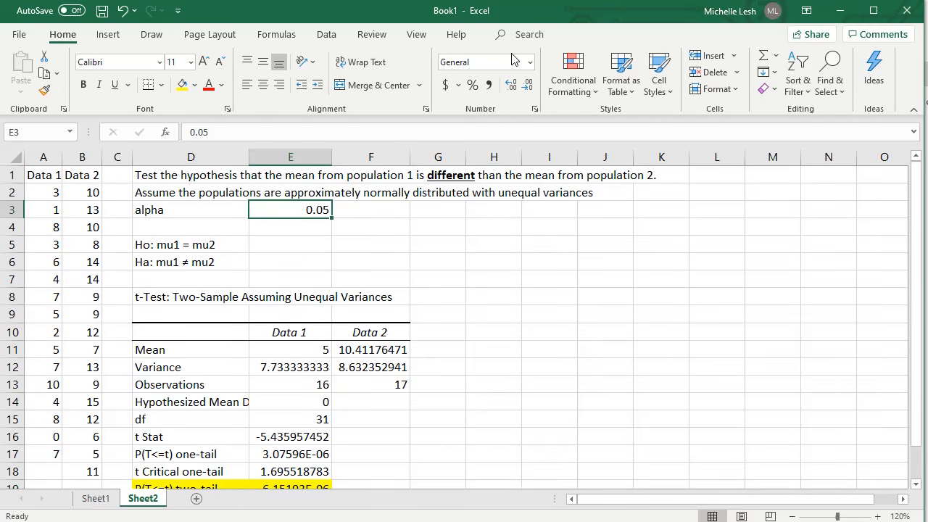
{"action": "scroll", "coordinate": [599, 328], "scroll_direction": "down", "scroll_amount": 1}
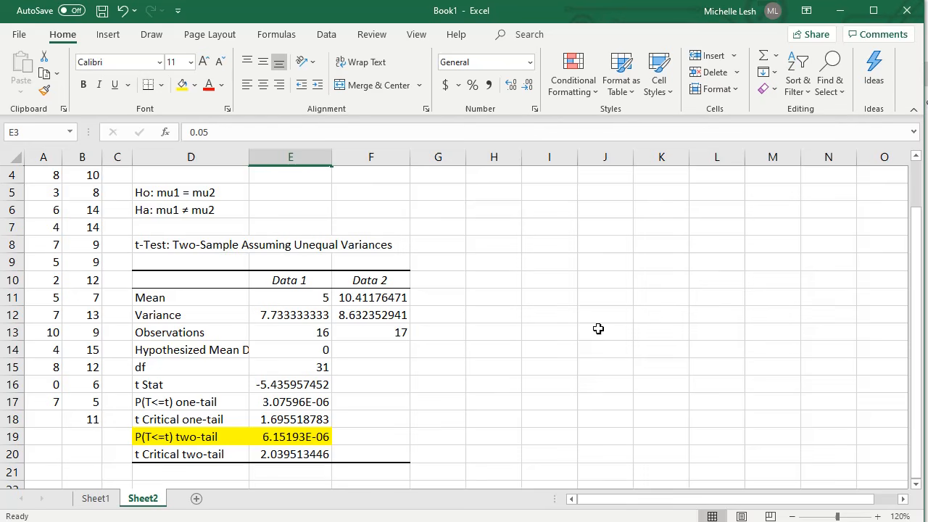
{"action": "left_click", "coordinate": [454, 416]}
{"action": "left_click", "coordinate": [383, 437]}
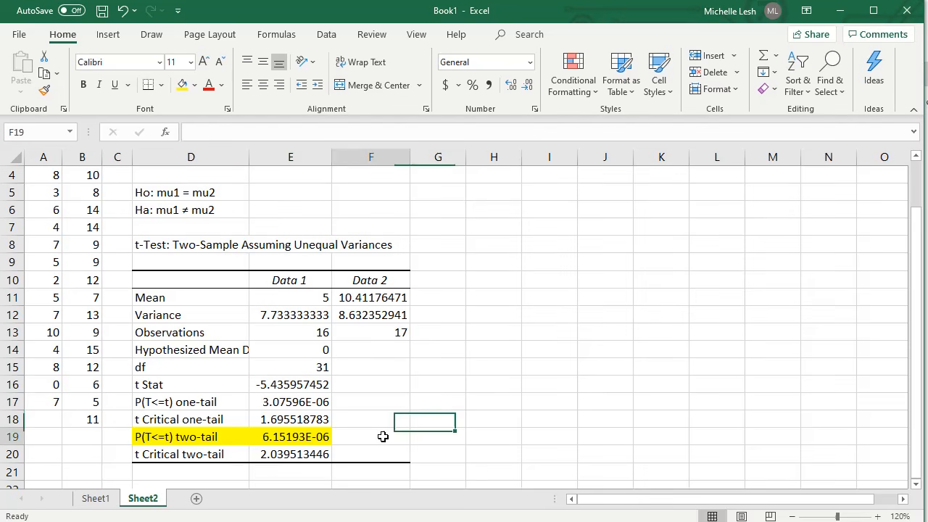
- Enter the test decision "Reject Ho" in cell G18
{"action": "left_click", "coordinate": [447, 420]}
{"action": "scroll", "coordinate": [450, 381], "scroll_direction": "up", "scroll_amount": 1}
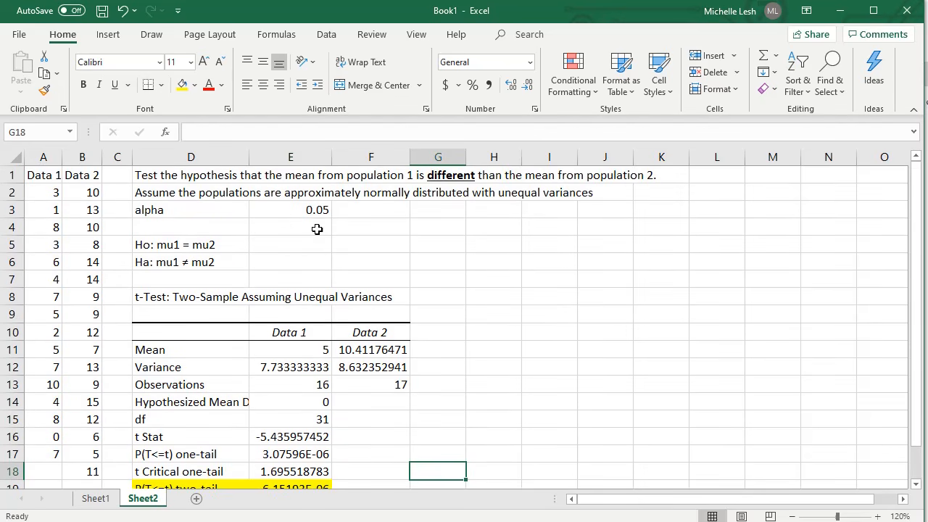
{"action": "type", "text": "Reject Ho"}
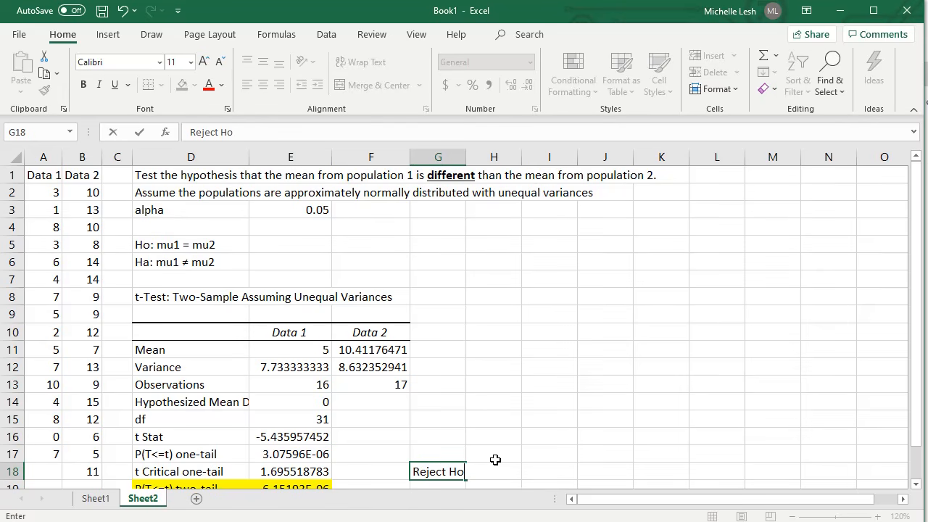
{"action": "key", "text": "Return"}
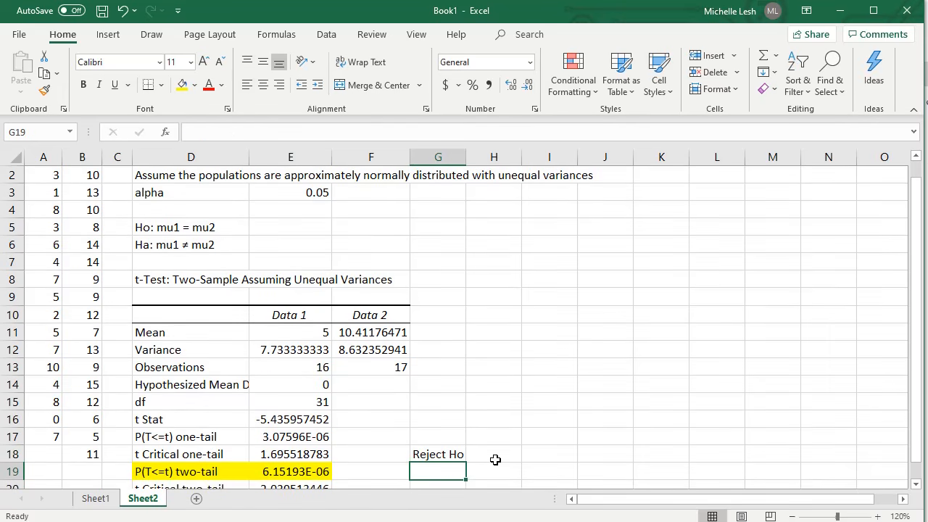
- Color the Ho hypothesis text in D5 red and the Ha hypothesis text in D6 dark green
{"action": "left_click", "coordinate": [158, 224]}
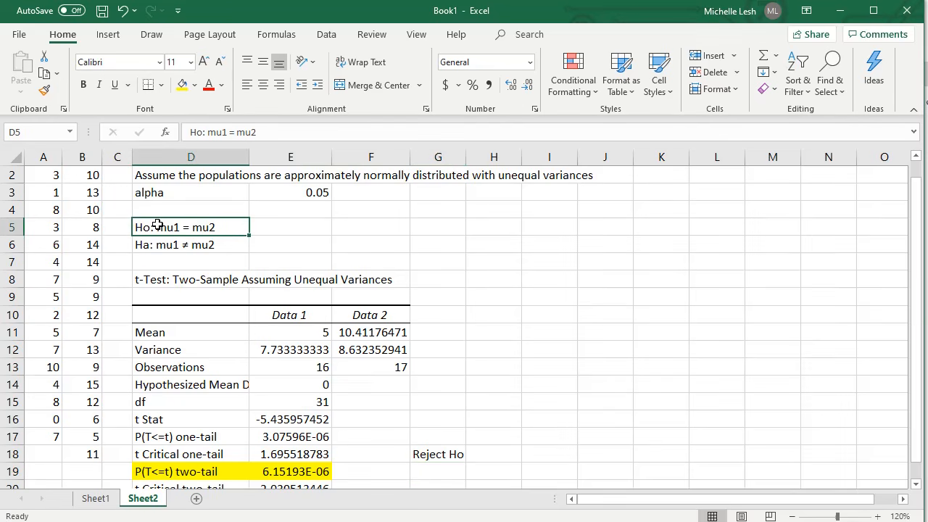
{"action": "left_click", "coordinate": [208, 85]}
{"action": "left_click", "coordinate": [210, 246]}
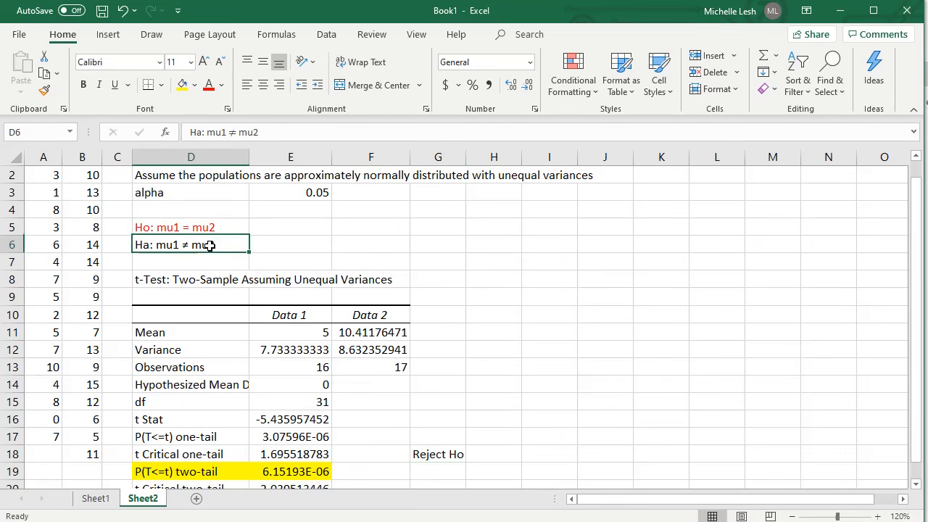
{"action": "left_click", "coordinate": [221, 85]}
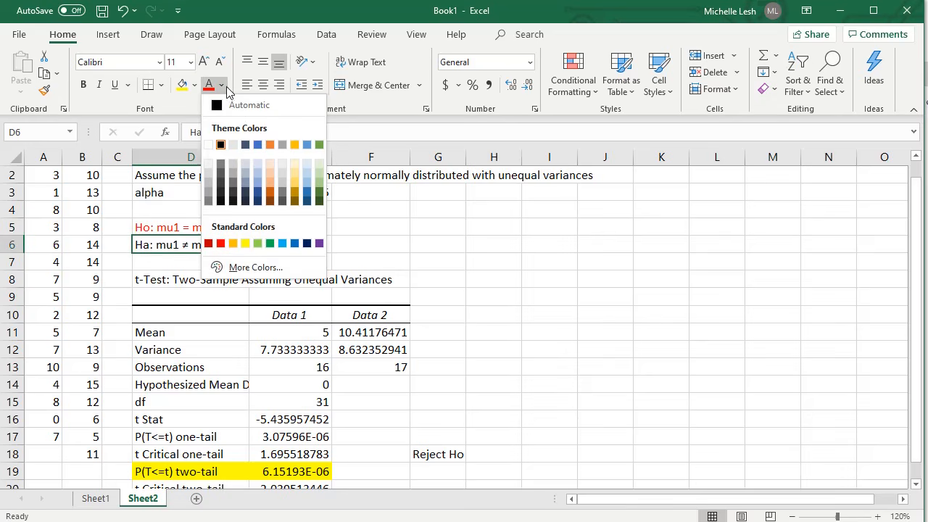
{"action": "left_click", "coordinate": [318, 197]}
{"action": "left_click", "coordinate": [595, 400]}
- Enter "There is evidence to suggest that the pop mean 1 is different than pop mean 2" in cell G19
{"action": "left_click", "coordinate": [444, 471]}
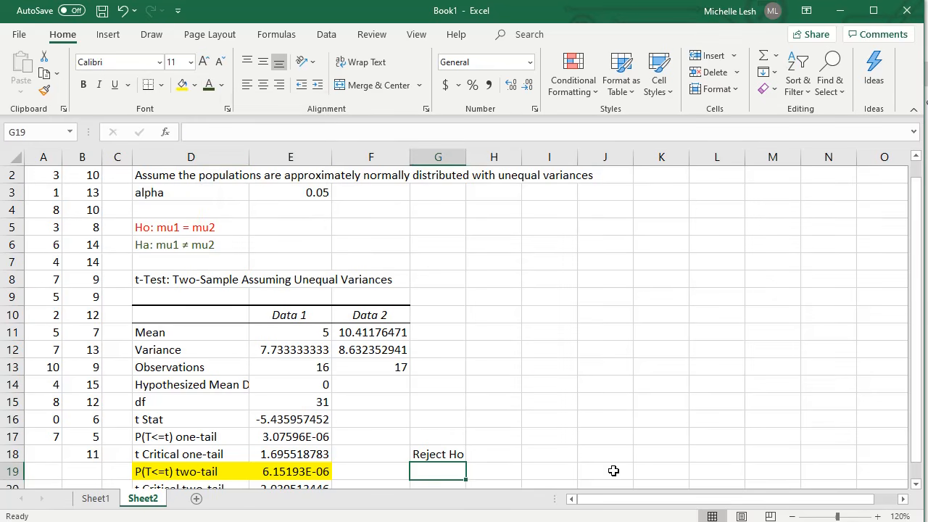
{"action": "type", "text": "Ther"}
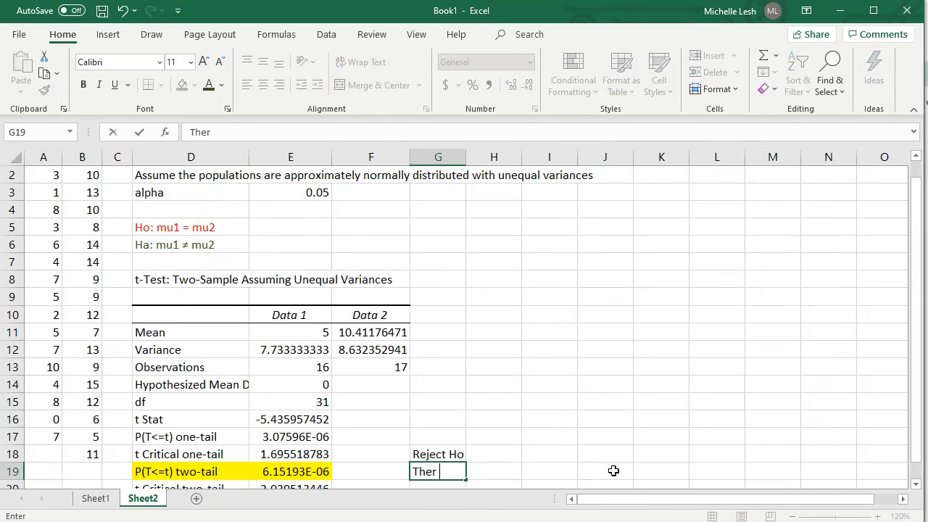
{"action": "type", "text": "e is evidence to sugg"}
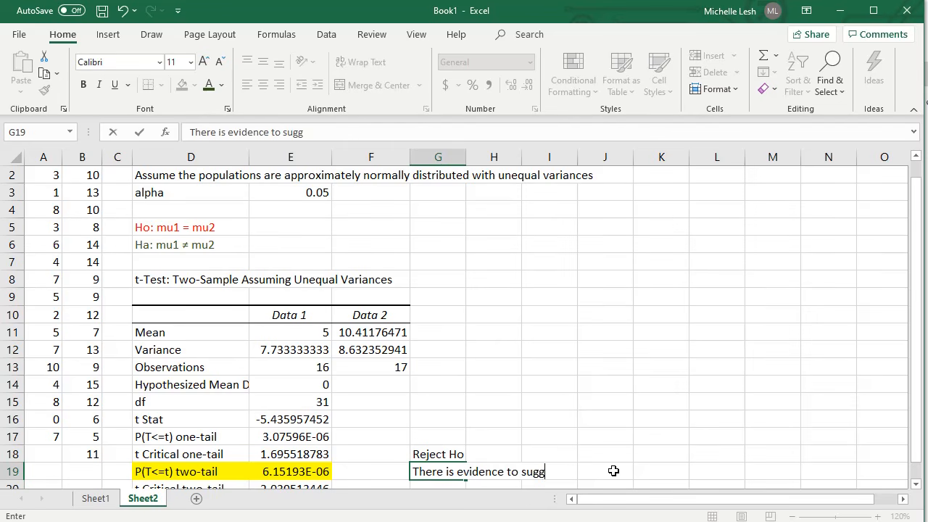
{"action": "type", "text": "est that the pop"}
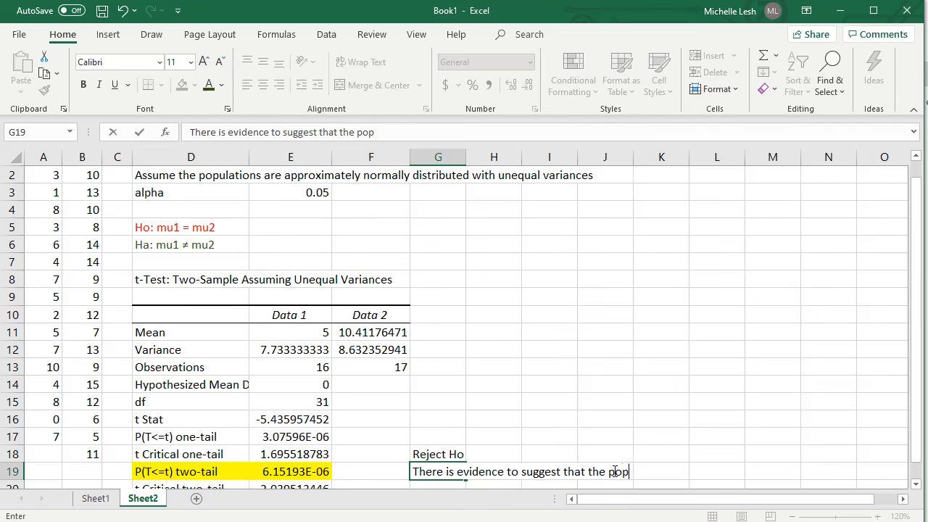
{"action": "type", "text": " mean"}
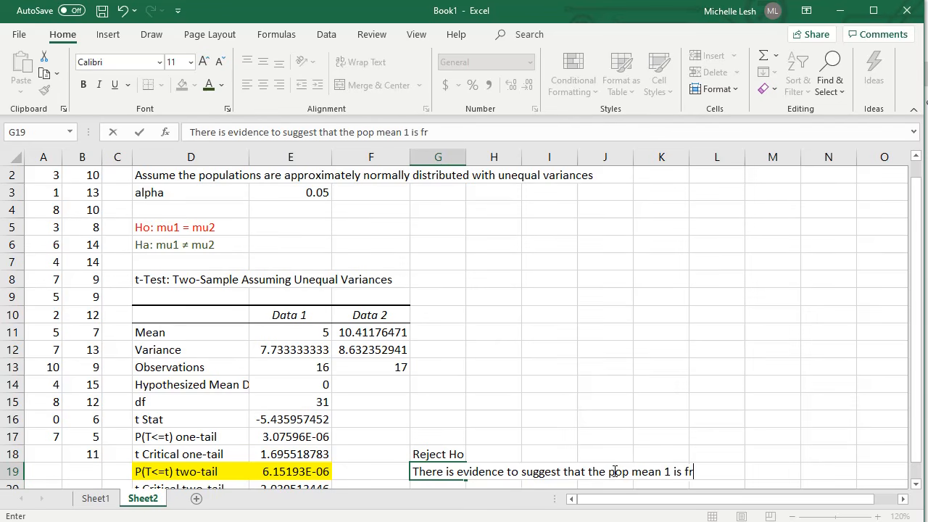
{"action": "type", "text": " 1 is different than"}
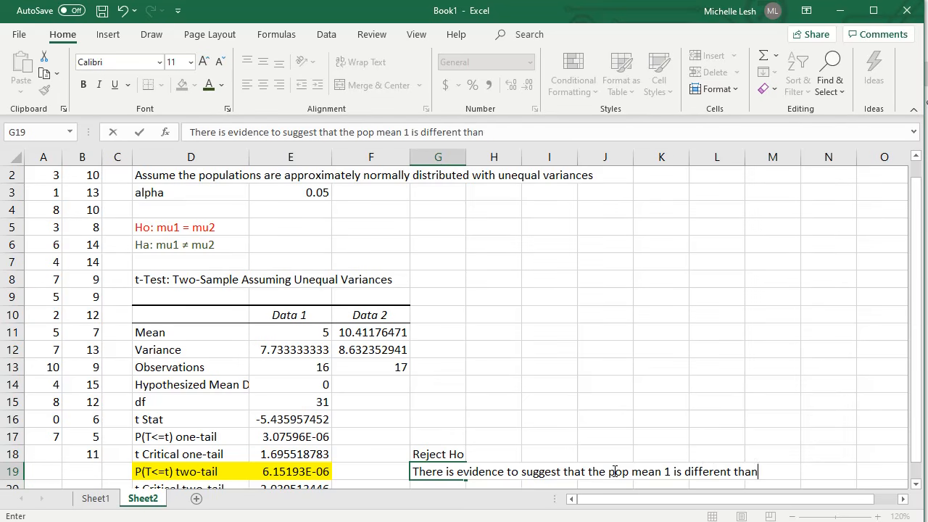
{"action": "type", "text": " pop mean 2"}
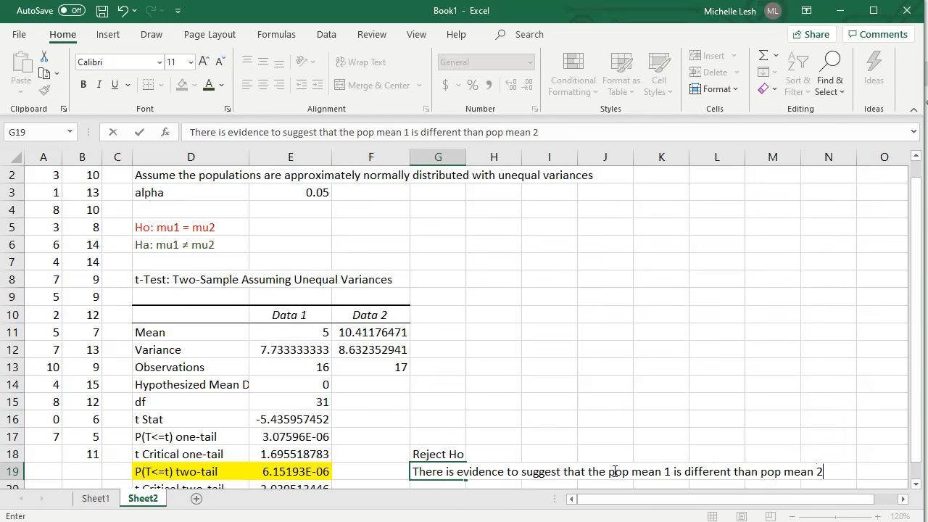
{"action": "left_click", "coordinate": [824, 405]}
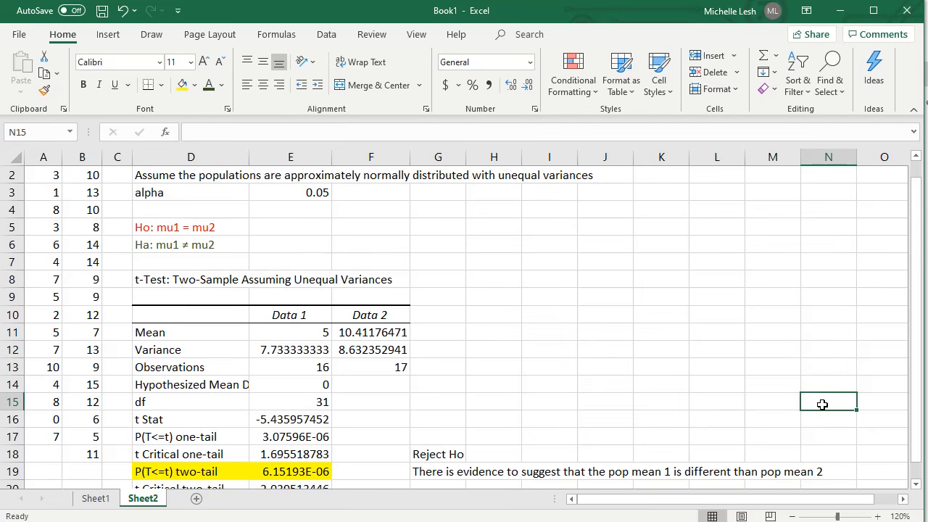